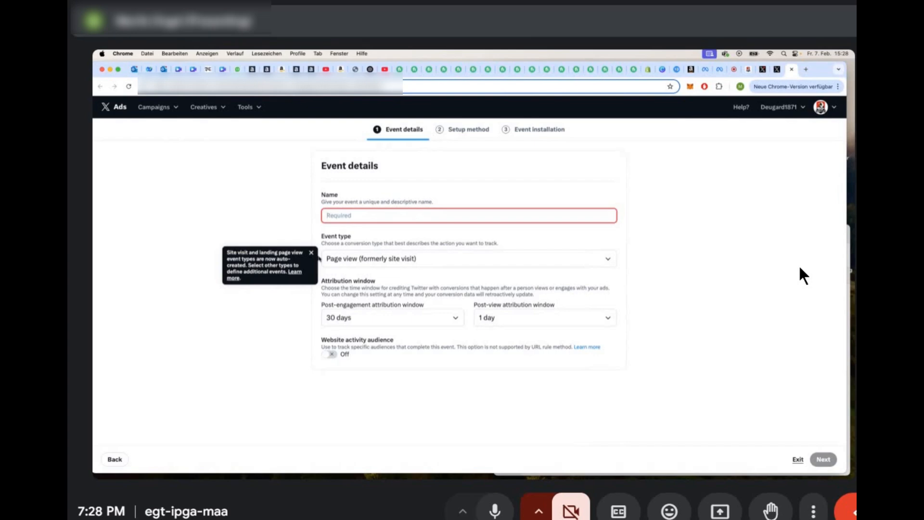
Step: Set the event type and name to "Add to cart", turn on the website activity audience, and continue to the setup method
left_click(369, 259)
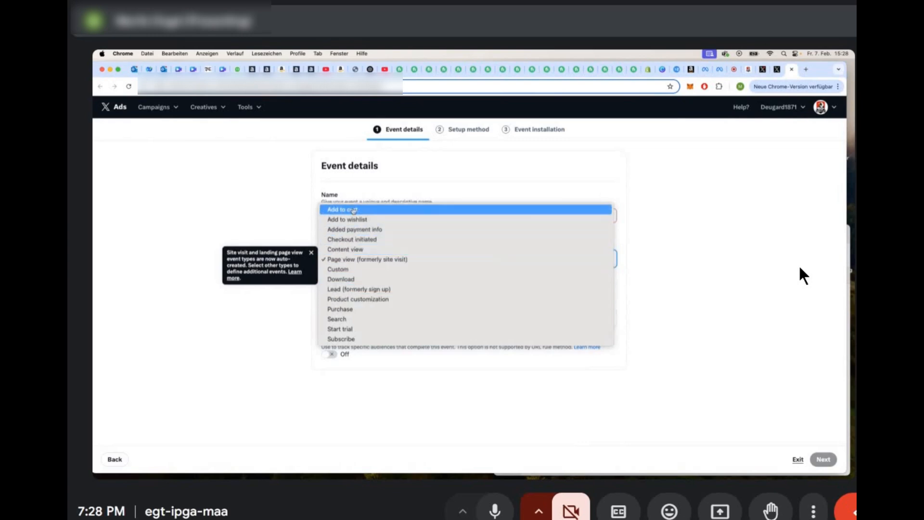
left_click(353, 210)
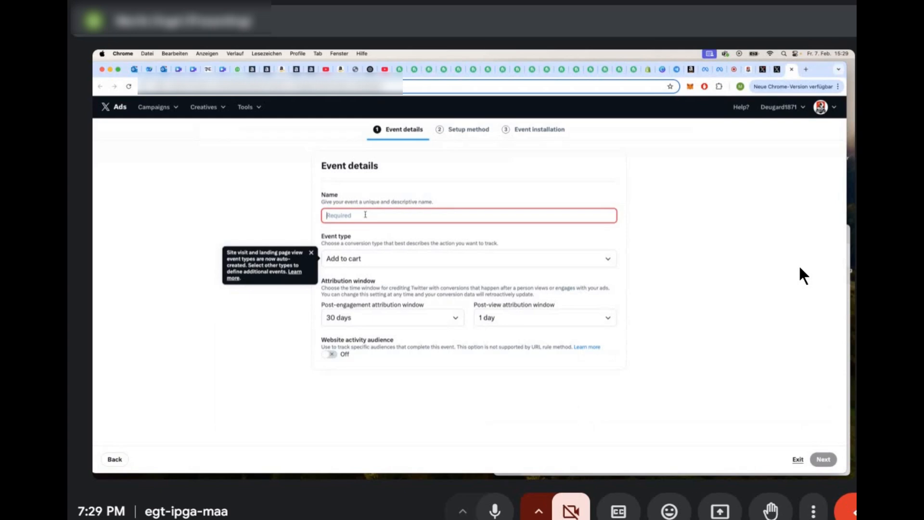
left_click(366, 214)
type("Add")
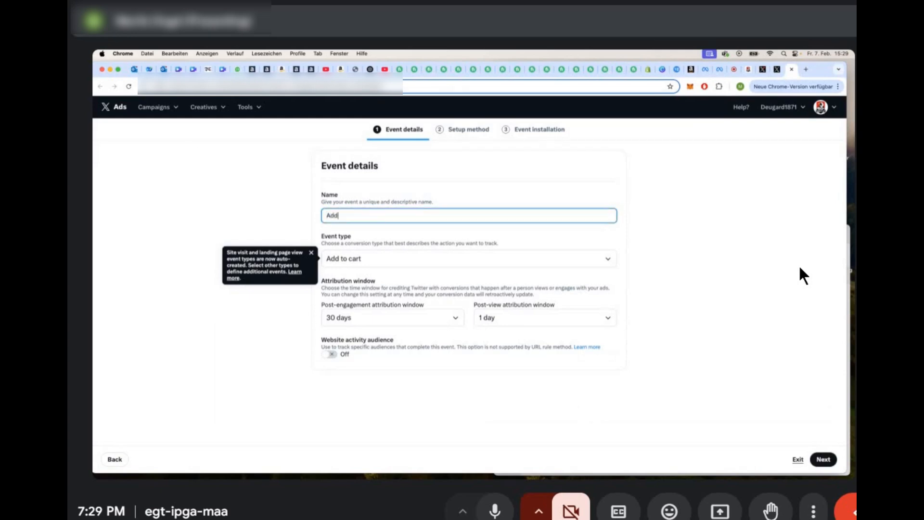
type(" to cart")
left_click(633, 234)
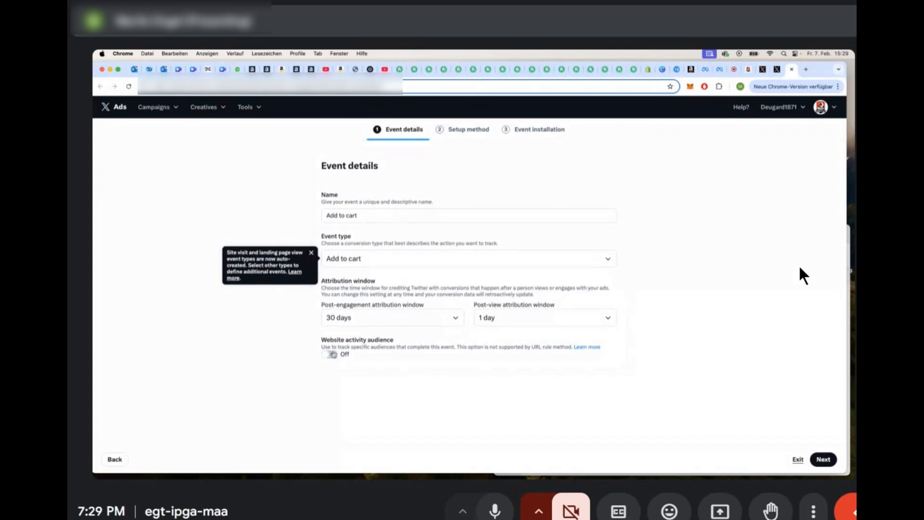
left_click(332, 354)
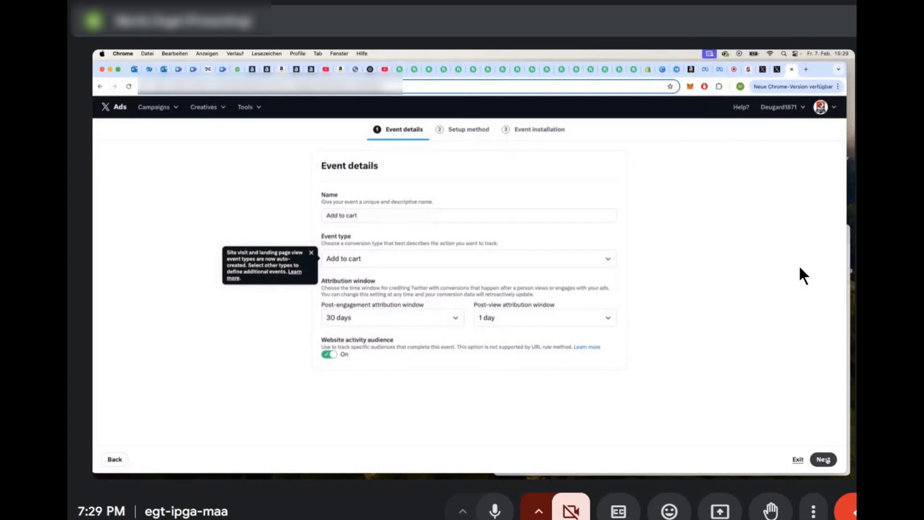
left_click(825, 458)
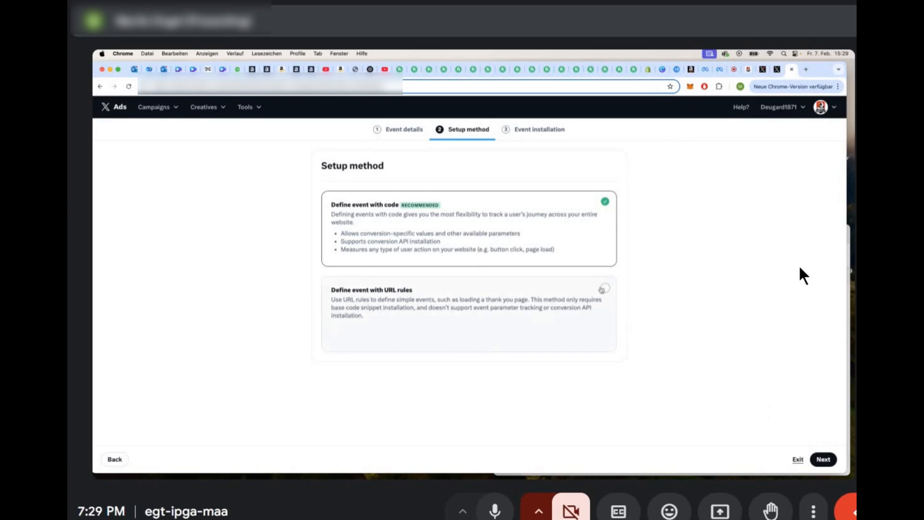
Step: Define the event with URL rules, matching traffic whose URL contains "/cart", and save it
left_click(606, 289)
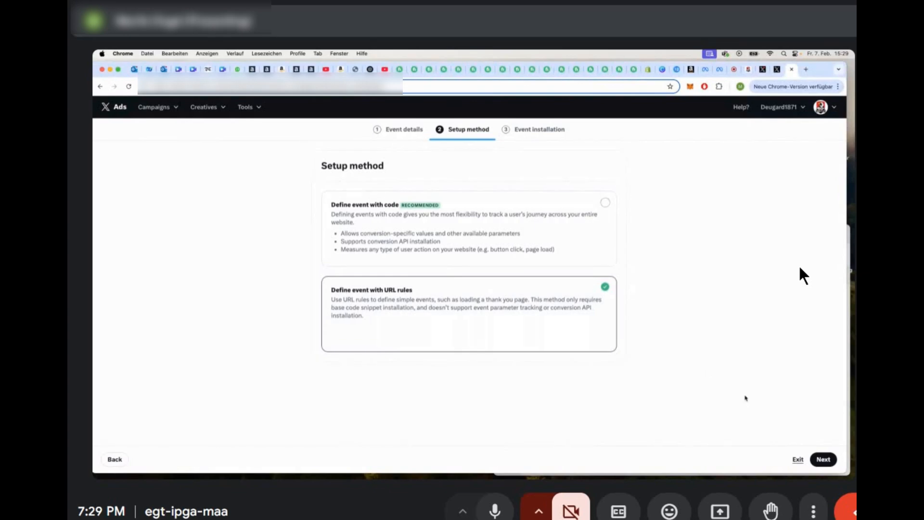
left_click(823, 459)
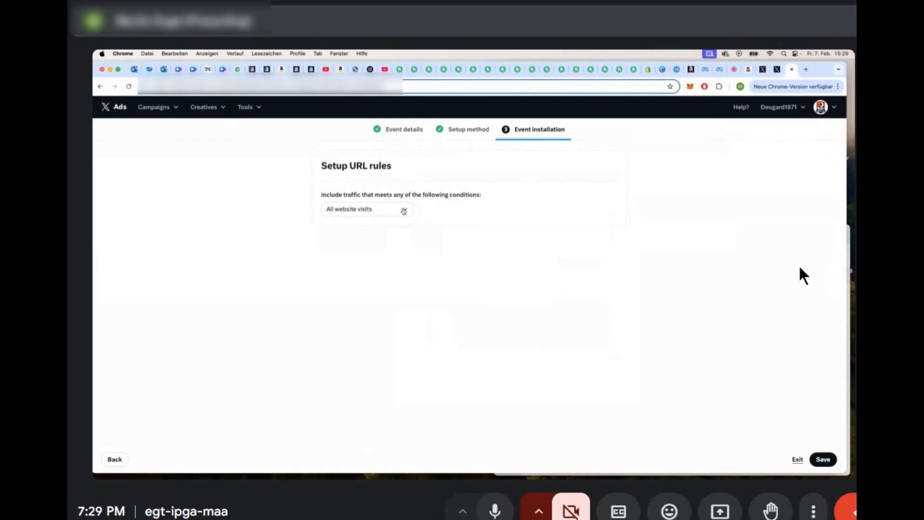
left_click(402, 211)
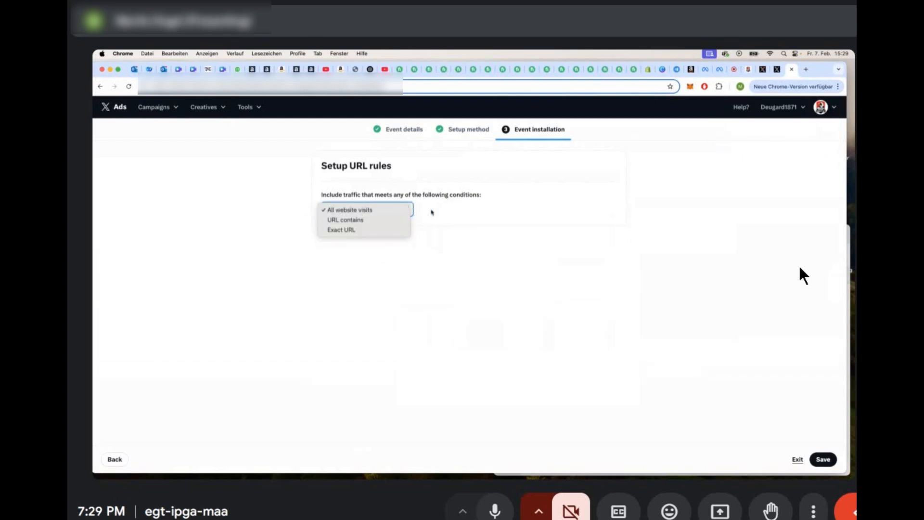
left_click(432, 212)
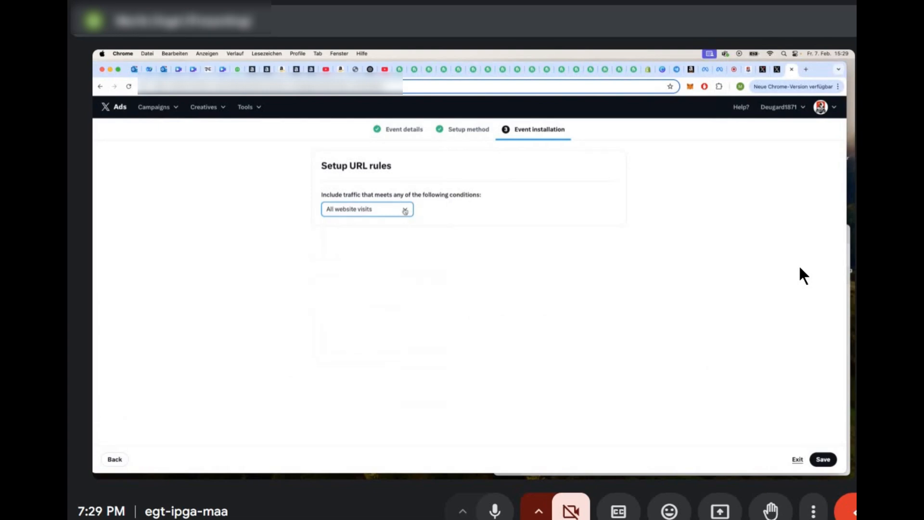
left_click(405, 211)
left_click(372, 221)
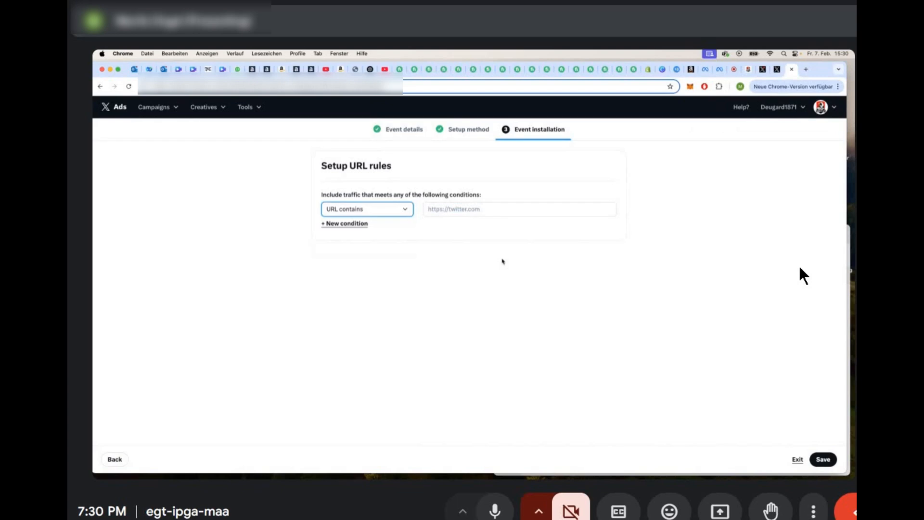
left_click(478, 209)
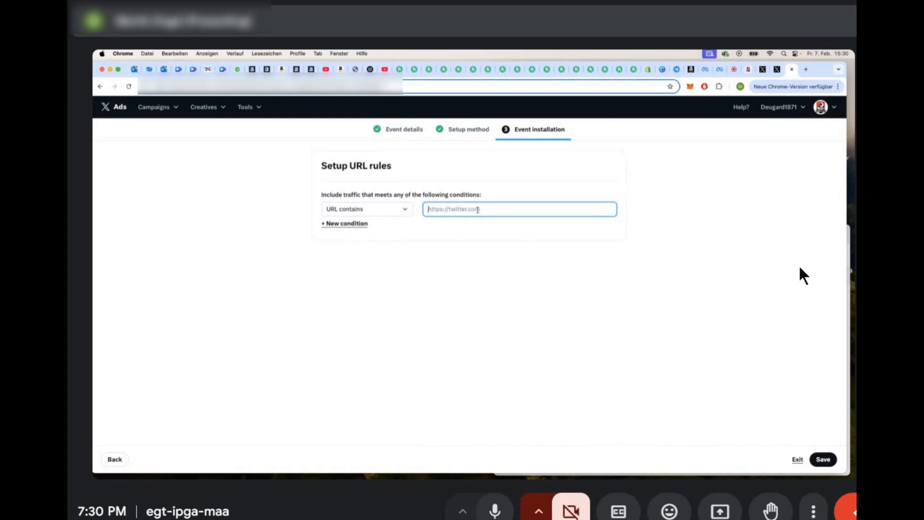
type("/")
type("/")
type("cart")
left_click(823, 459)
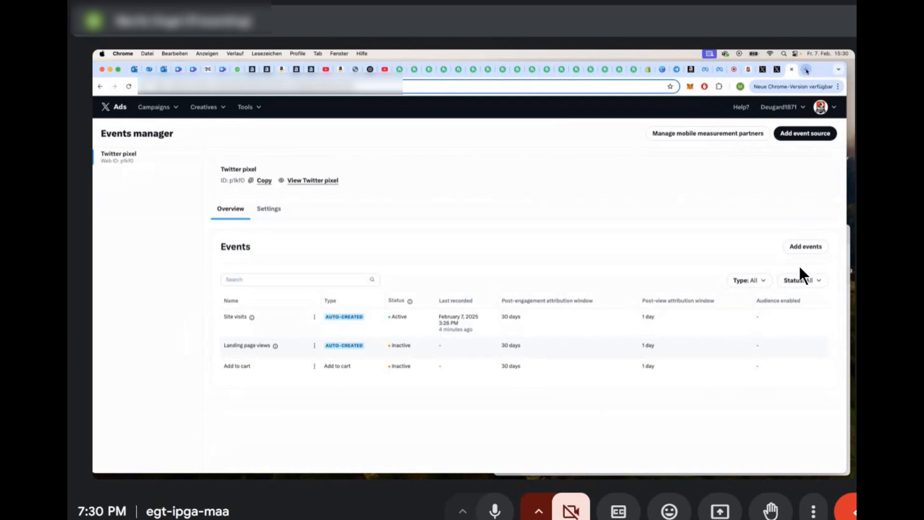
Step: Switch to the Kaiserwetter shop, put the black T-shirt with the white 1871 print in the cart, and proceed to checkout
left_click(749, 69)
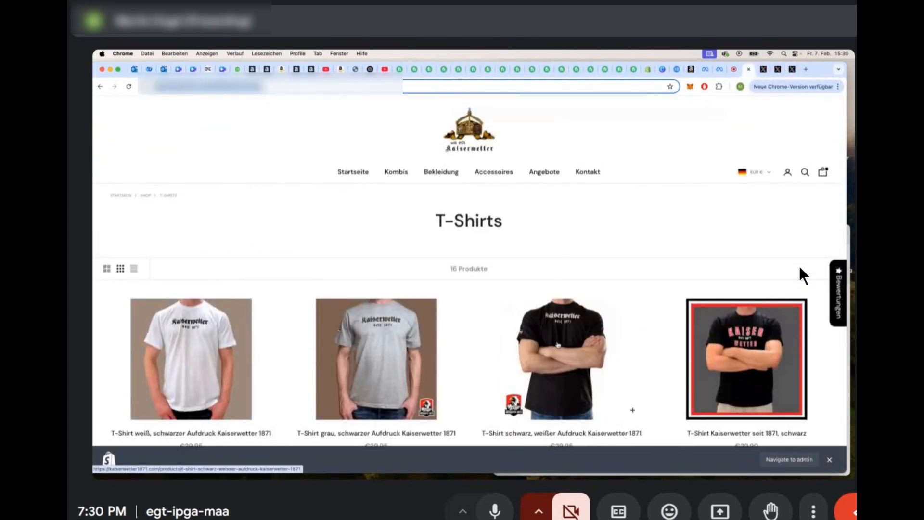
left_click(558, 345)
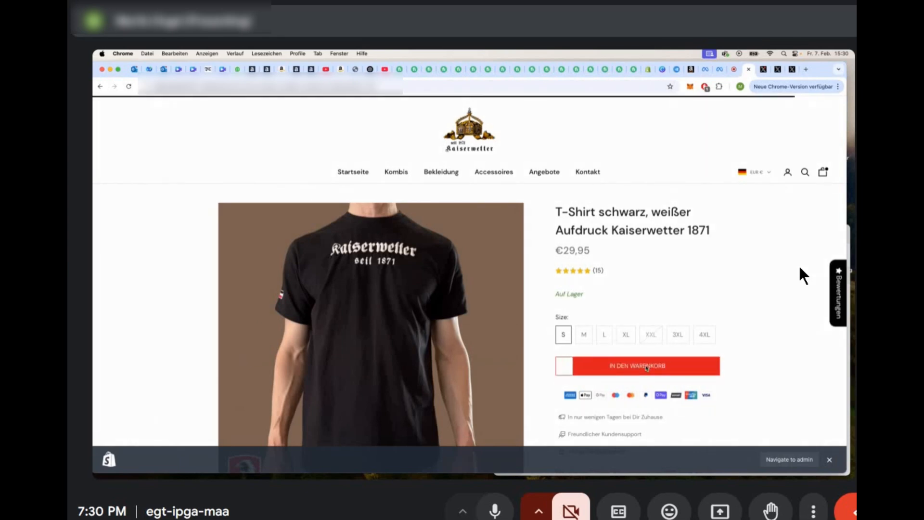
left_click(646, 367)
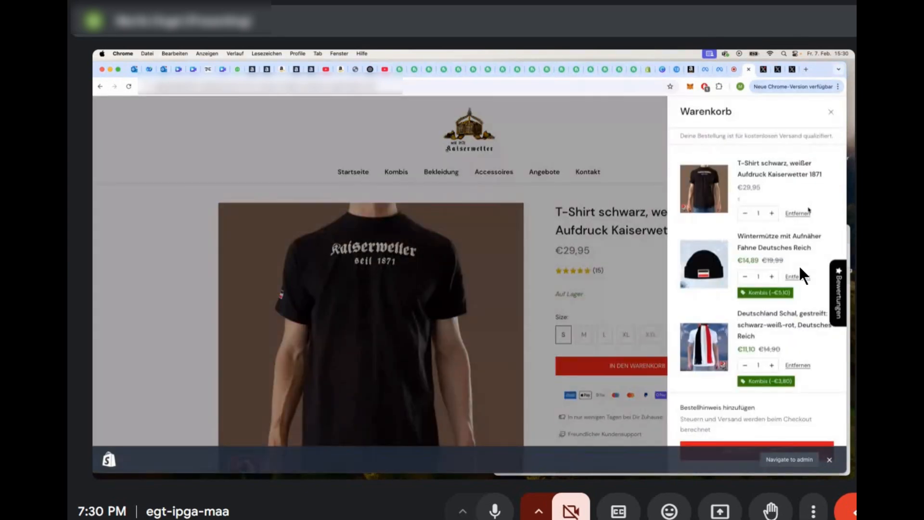
left_click(781, 447)
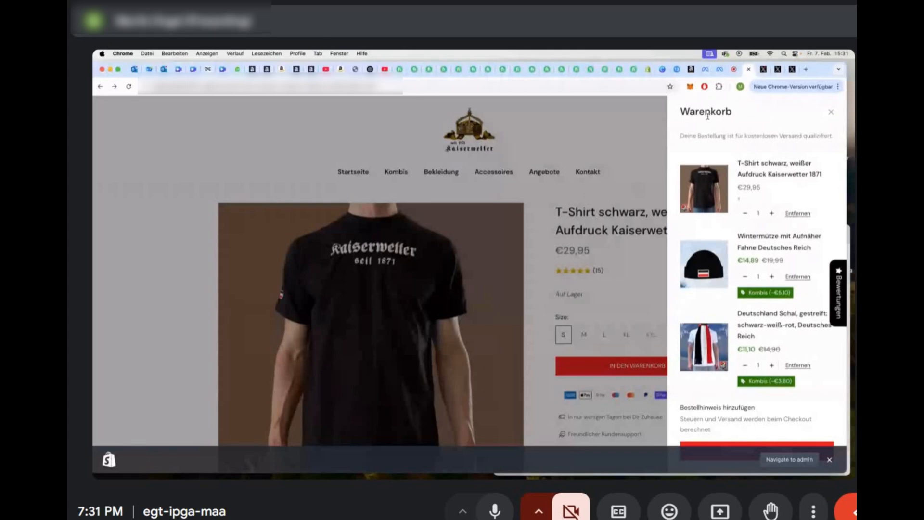
Step: Reopen the shopping cart to examine its items and checkout option, hide the store admin bar, and close the cart
left_click(830, 113)
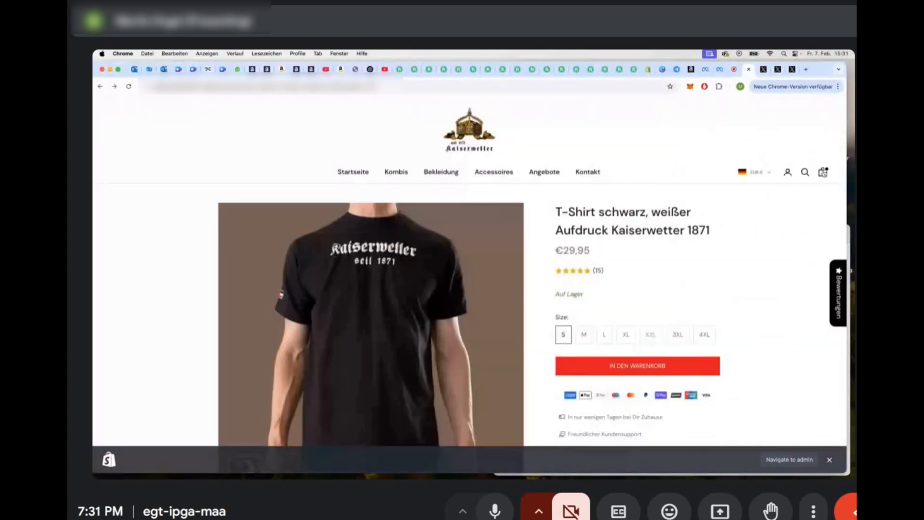
left_click(823, 173)
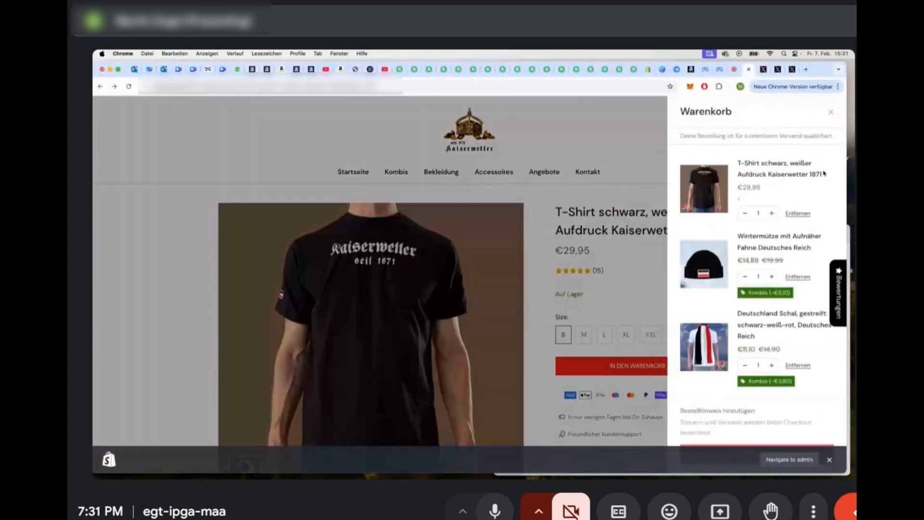
scroll(819, 221, "down", 1)
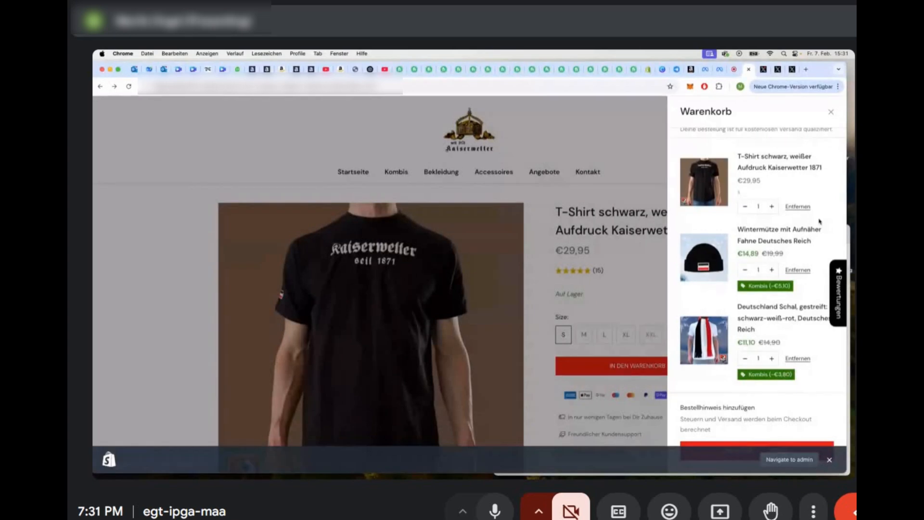
left_click(829, 460)
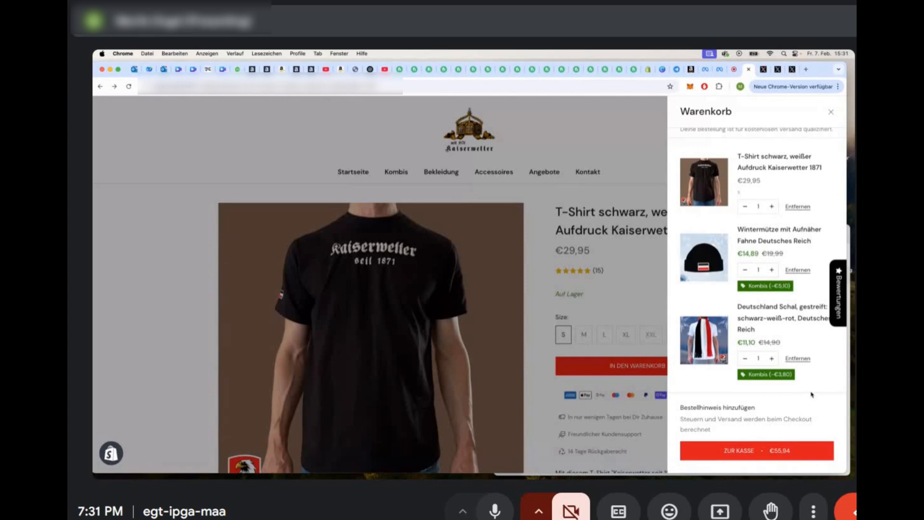
left_click(831, 113)
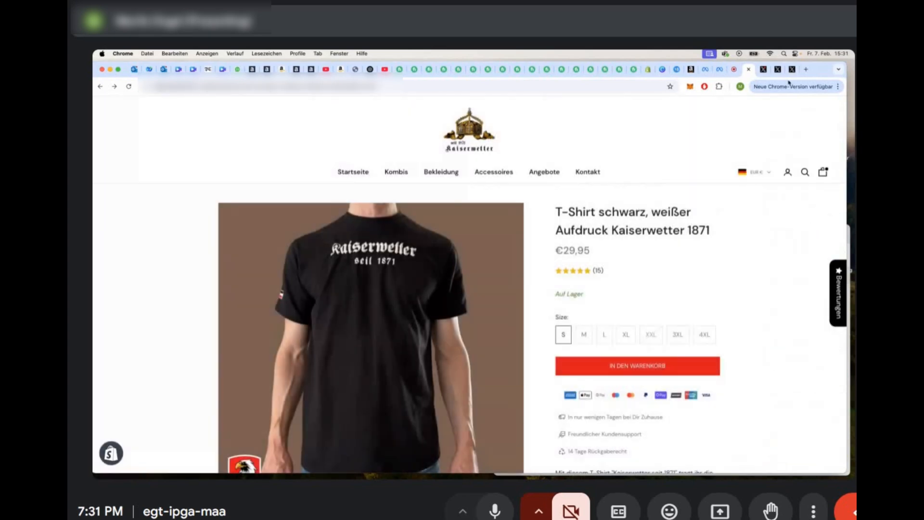
Step: Return to X Ads Events manager and start a new event with the type Checkout initiated
left_click(792, 71)
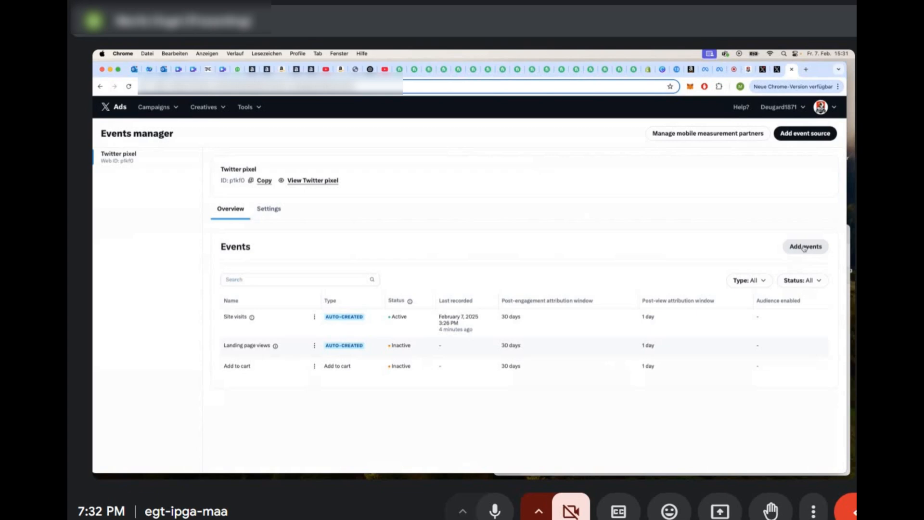
left_click(804, 248)
left_click(337, 259)
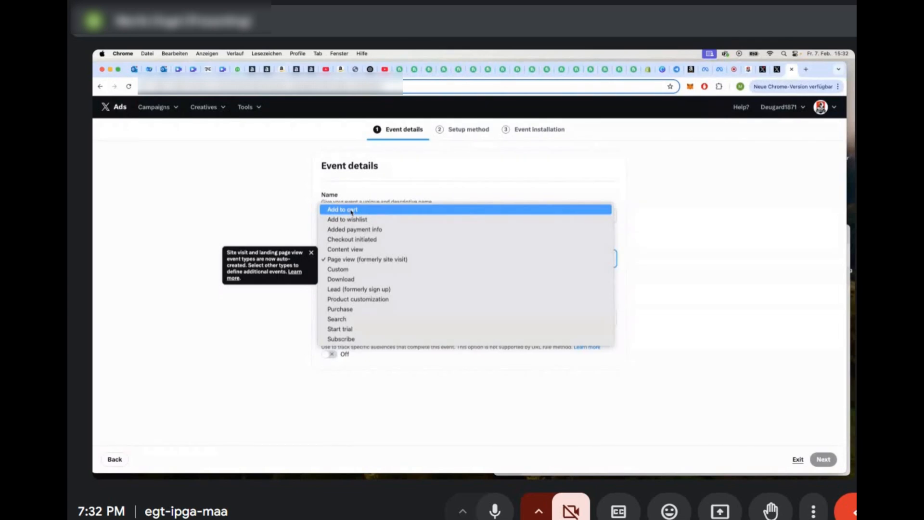
left_click(378, 241)
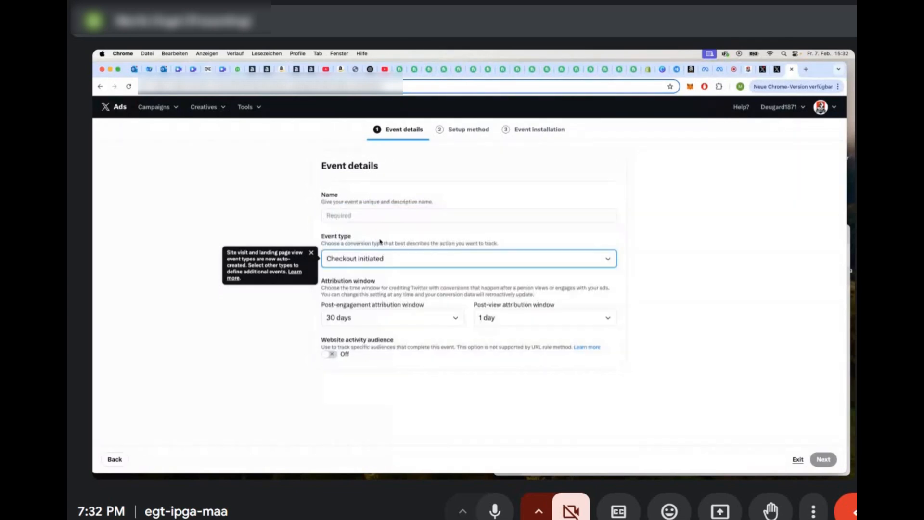
left_click(392, 214)
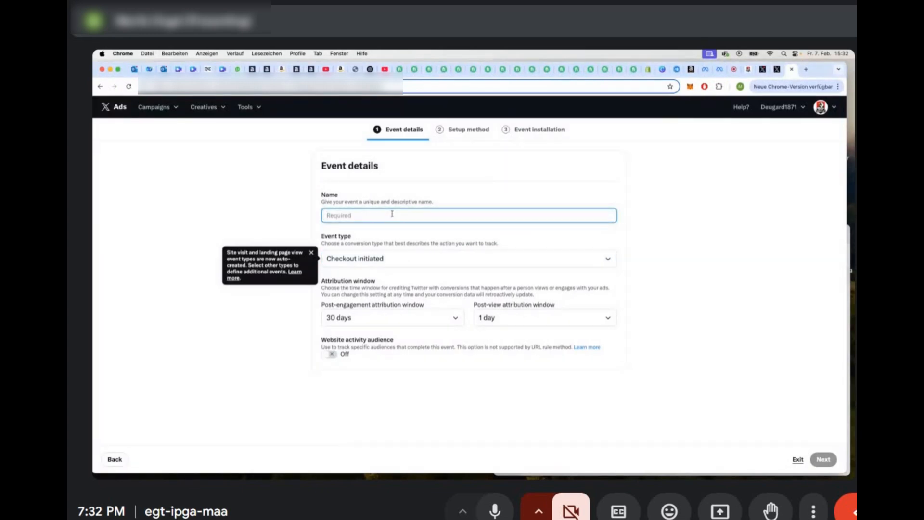
left_click(393, 259)
left_click(365, 232)
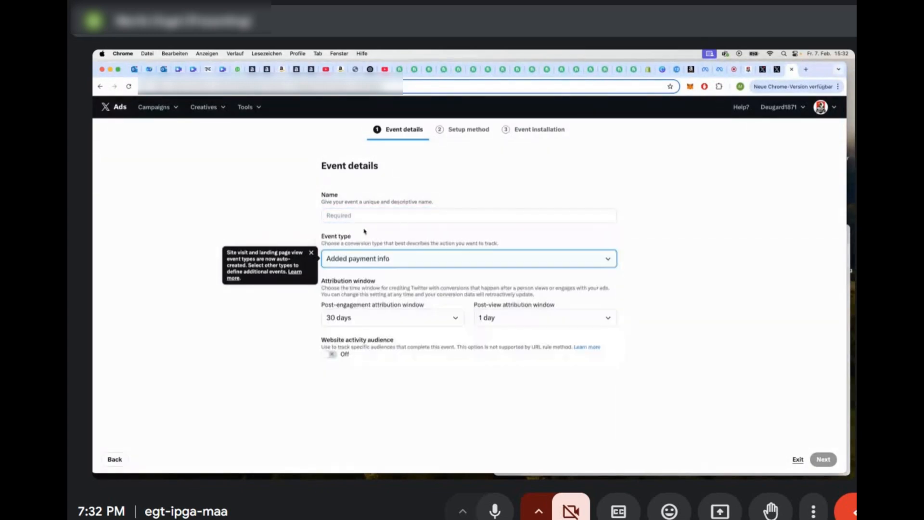
left_click(390, 259)
left_click(378, 270)
Step: Name the event "Checkout initiated", turn on the website activity audience, and continue to the setup method
left_click(378, 210)
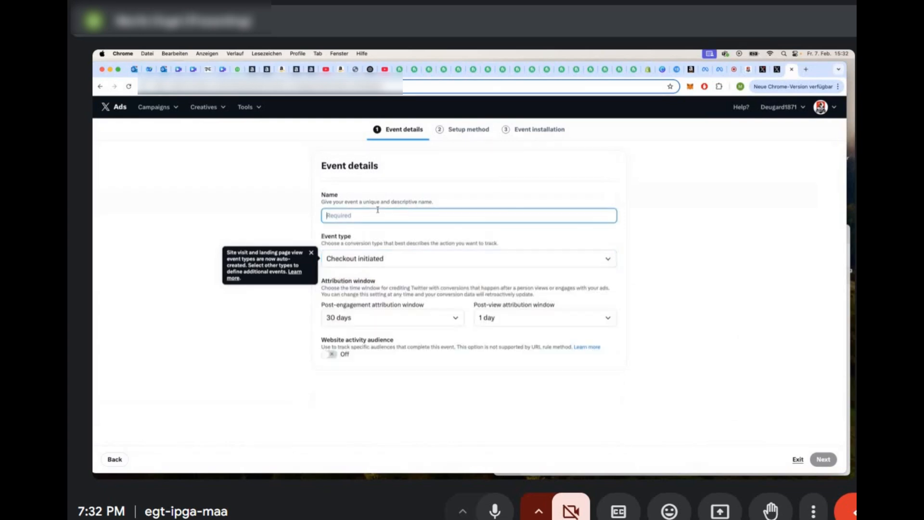
type("Checkout")
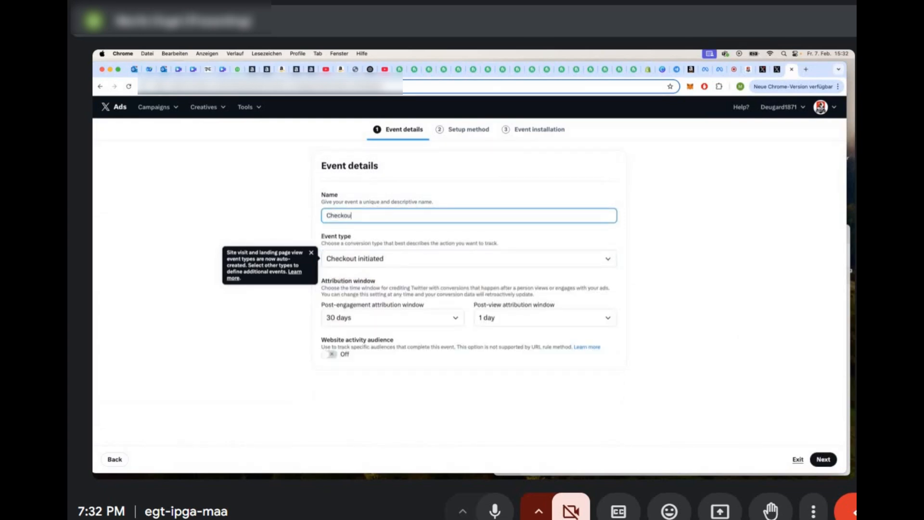
type(" initiated")
left_click(331, 355)
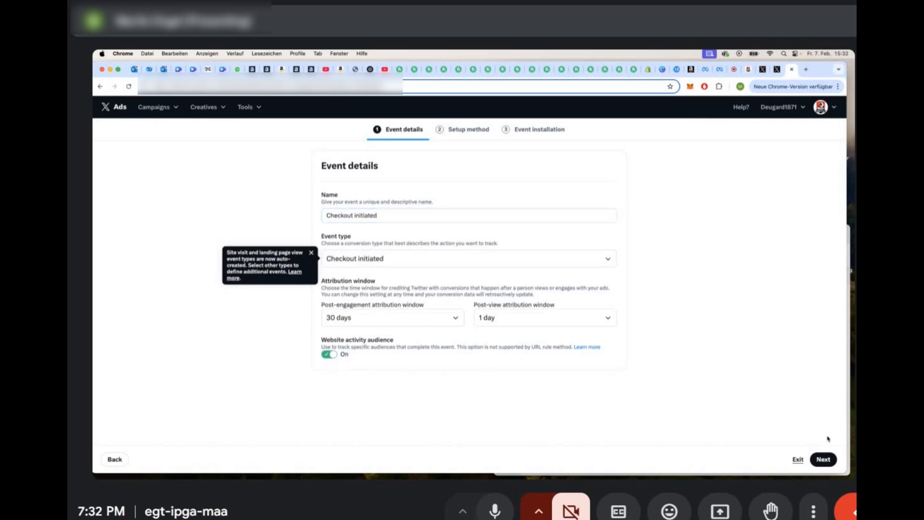
left_click(825, 459)
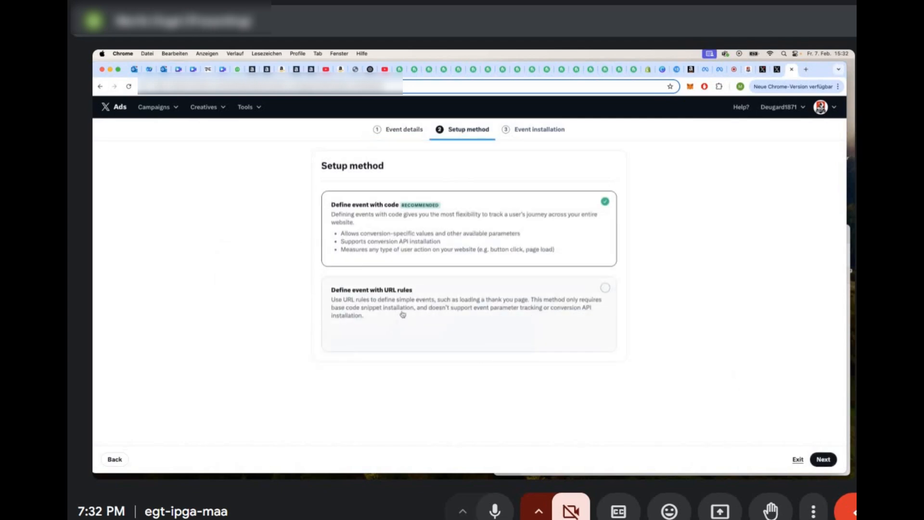
Step: Choose to define the checkout event with code and save it without any optional event parameters
left_click(518, 301)
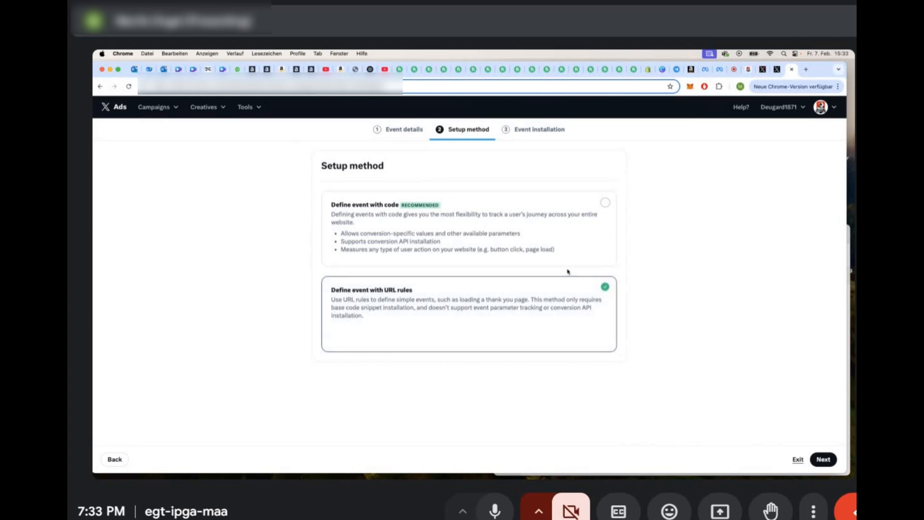
left_click(560, 234)
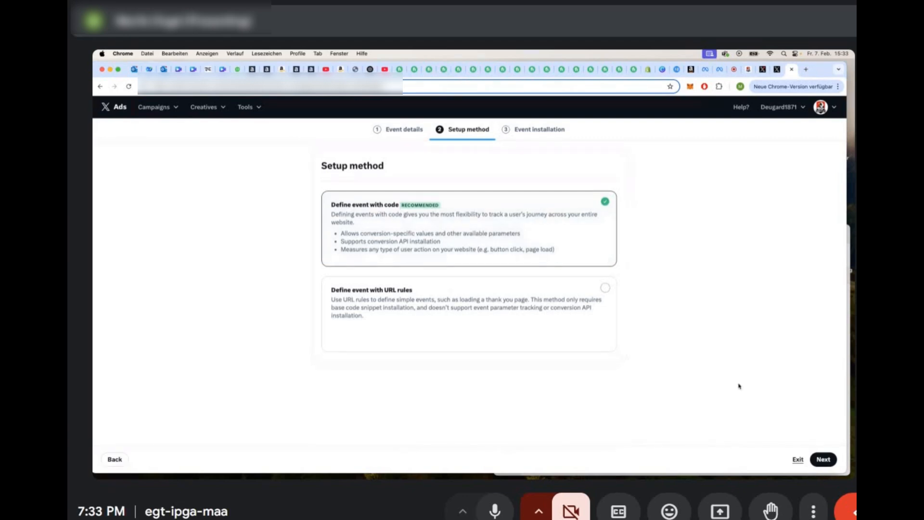
left_click(823, 459)
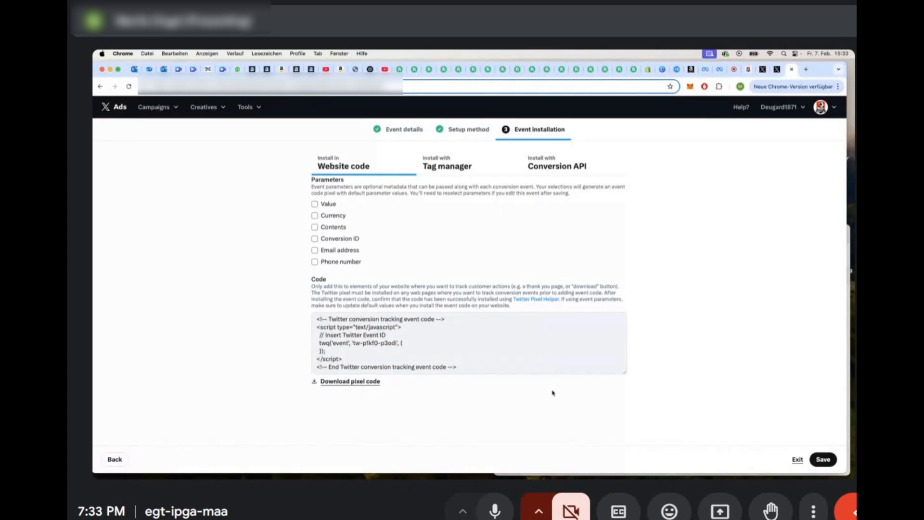
left_click(824, 460)
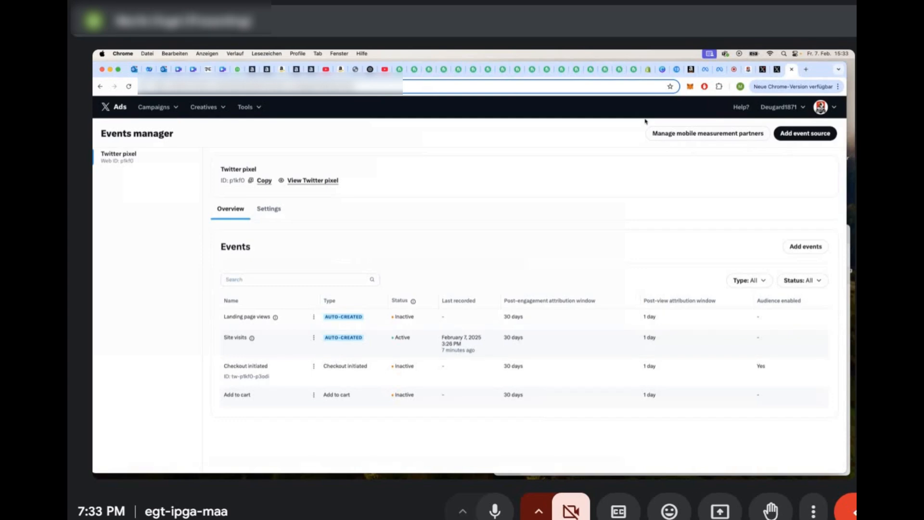
left_click(158, 107)
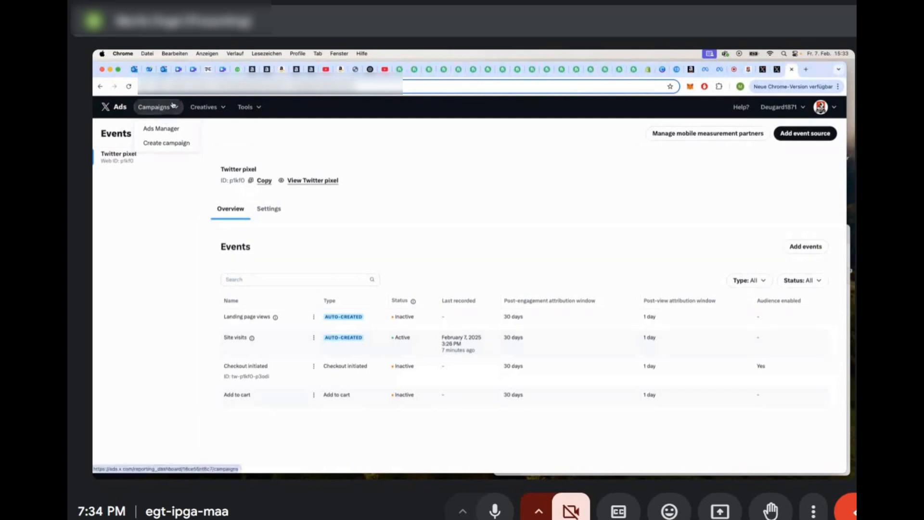
left_click(215, 107)
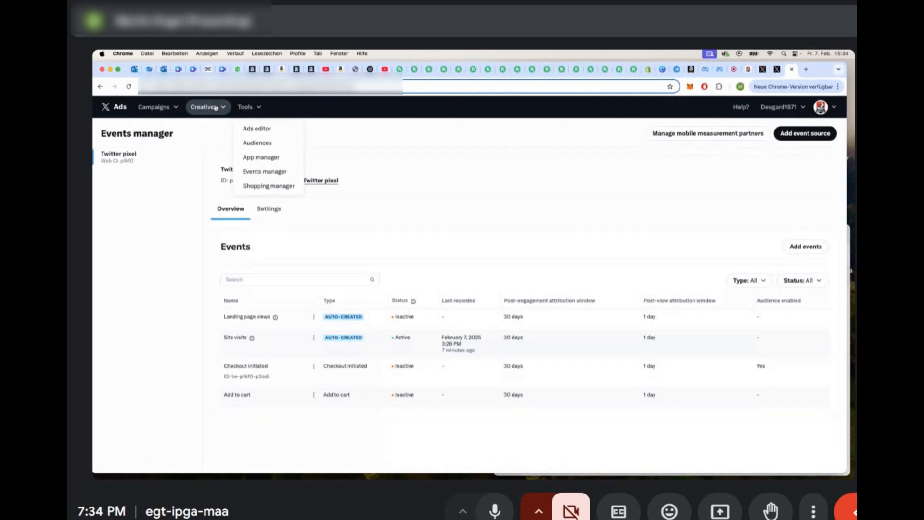
left_click(216, 108)
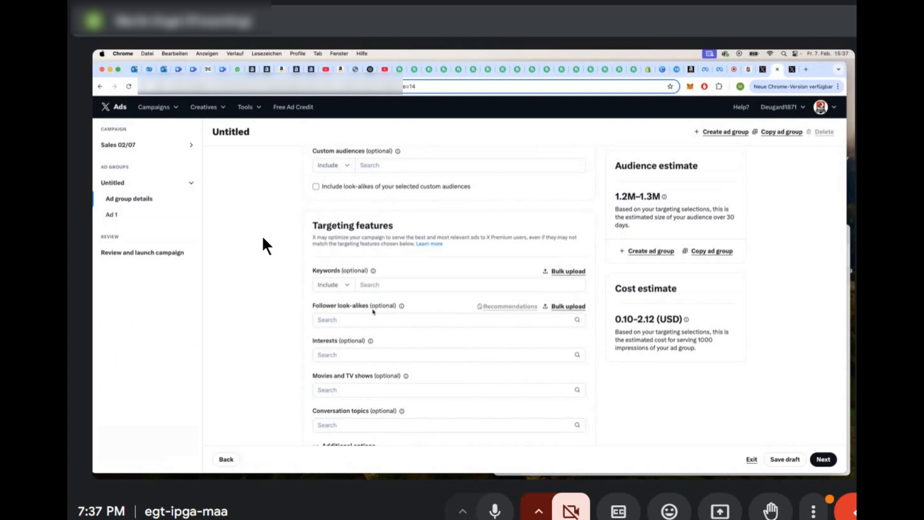
Step: Try to add the whole list of account usernames at once through the follower look-alikes search, and clear the entry
left_click(363, 319)
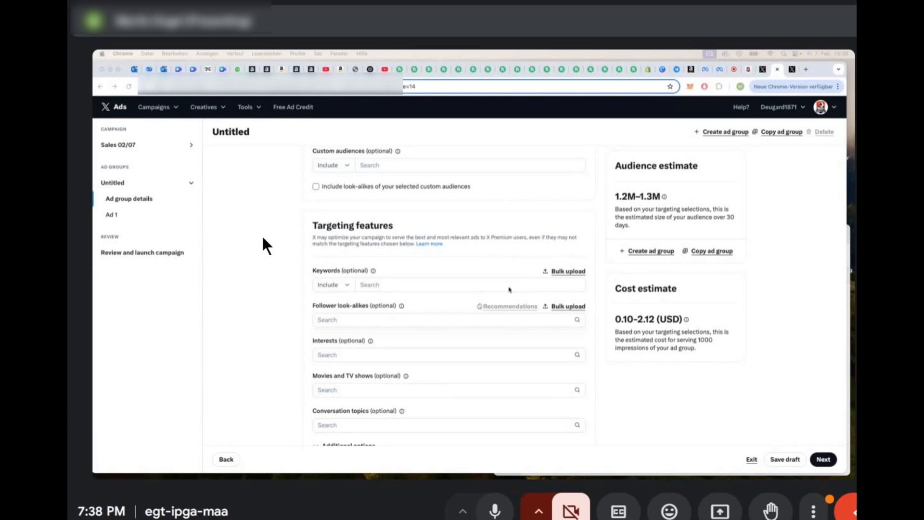
left_click(351, 320)
key("super+v")
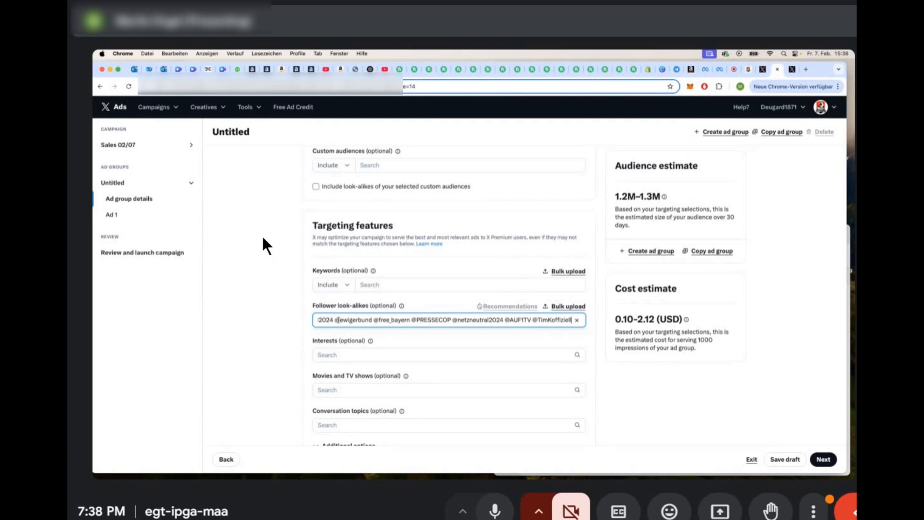
left_click(578, 320)
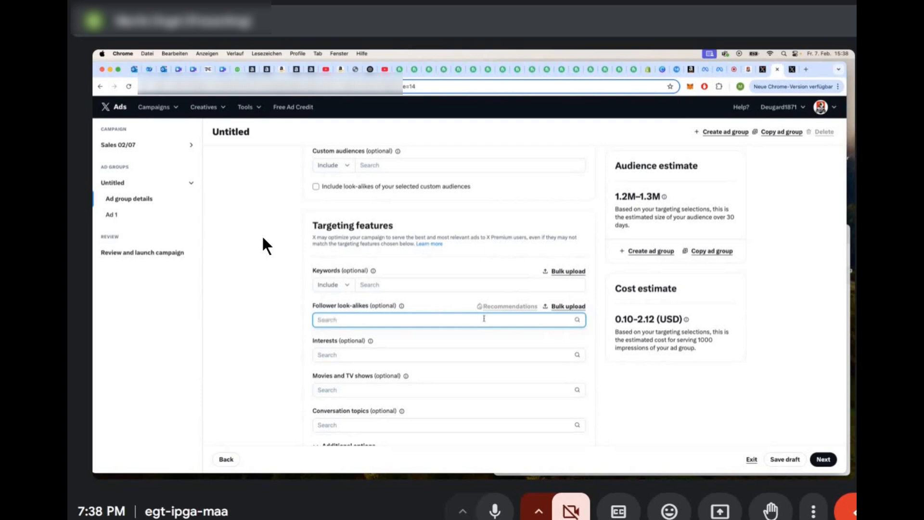
left_click(570, 306)
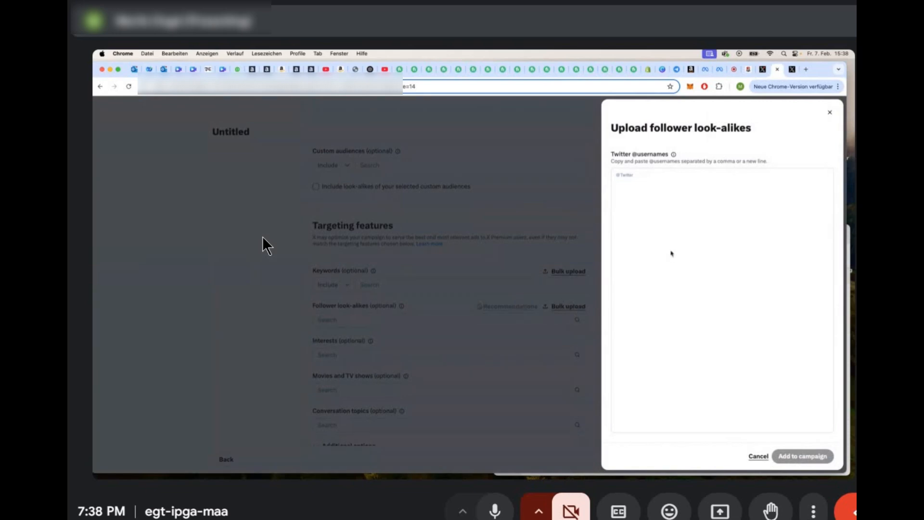
left_click(672, 238)
right_click(666, 212)
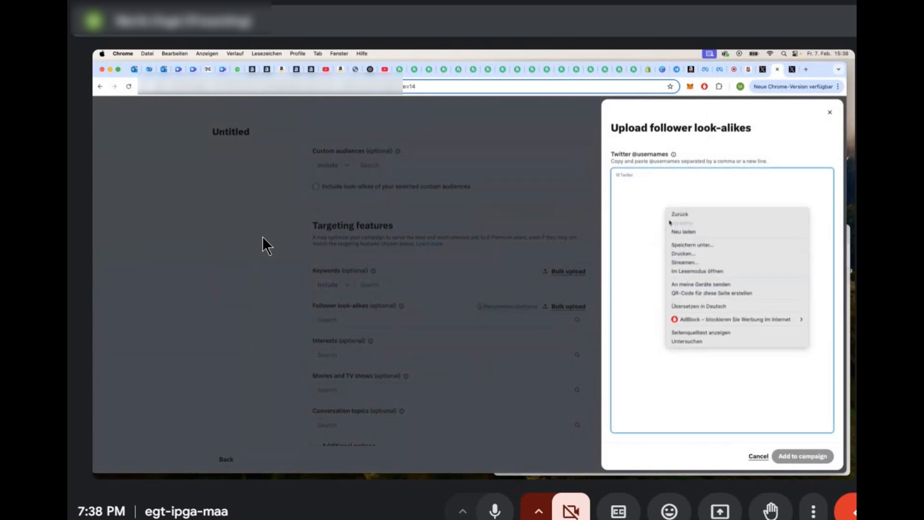
left_click(650, 231)
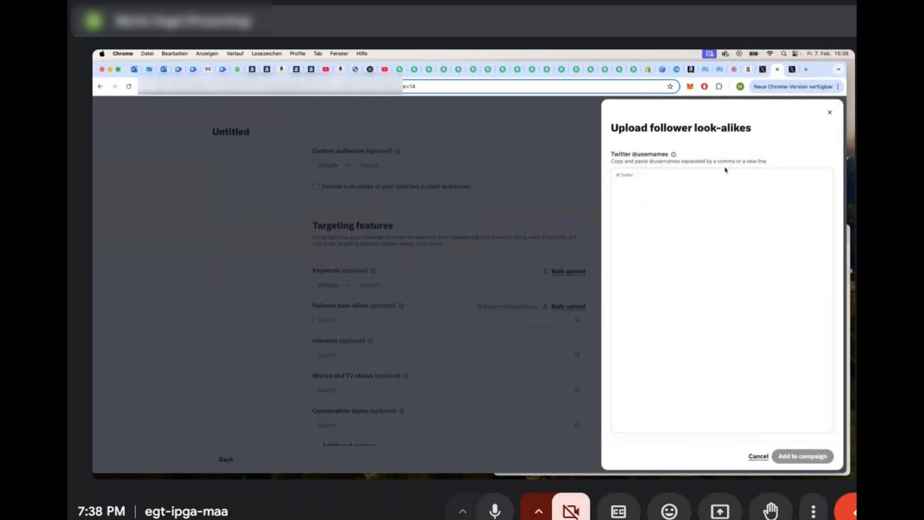
left_click(626, 174)
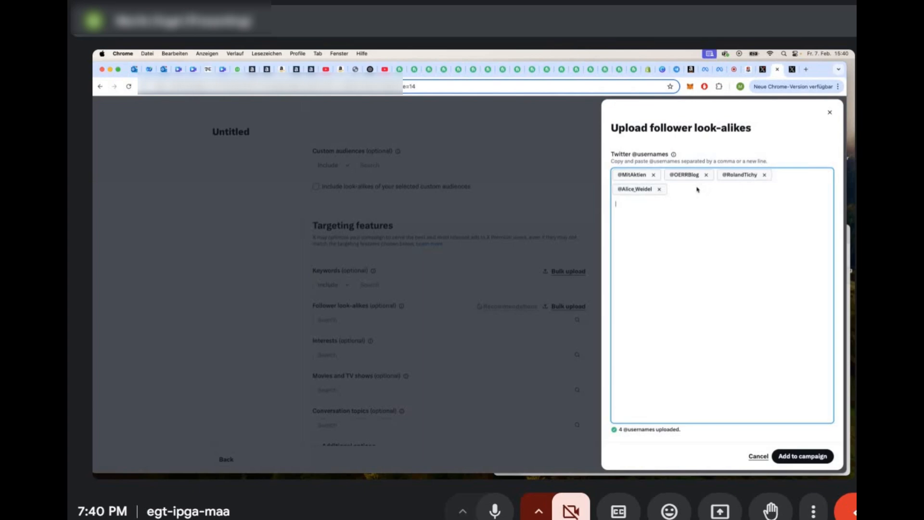
type("@PRESSECOP")
key("Return")
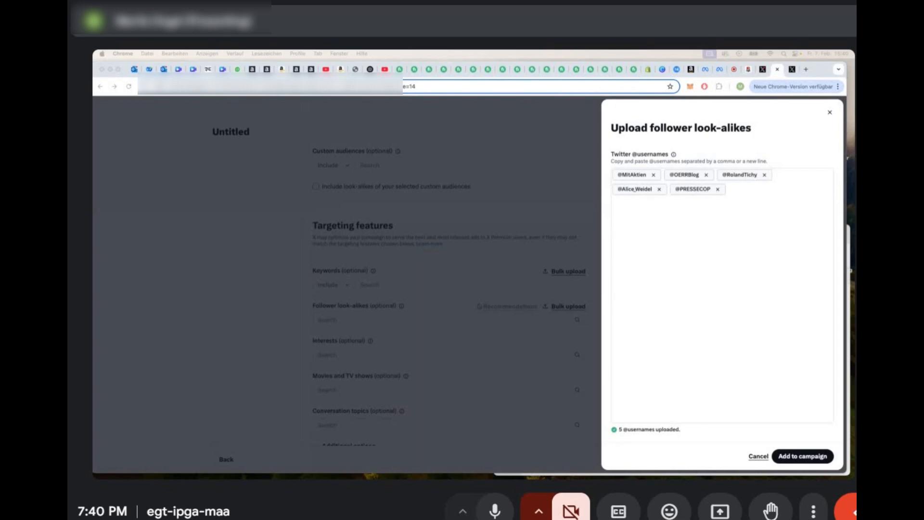
left_click(759, 196)
type("@ewigerbund")
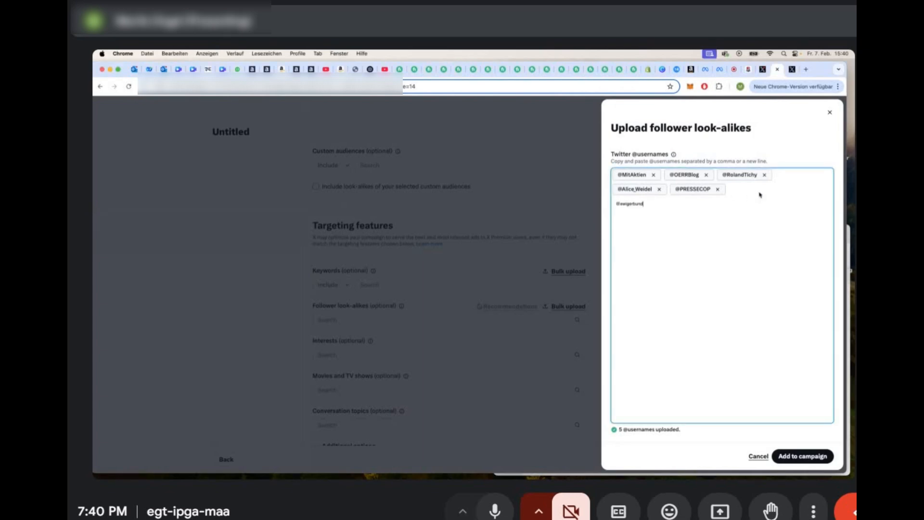
key("Return")
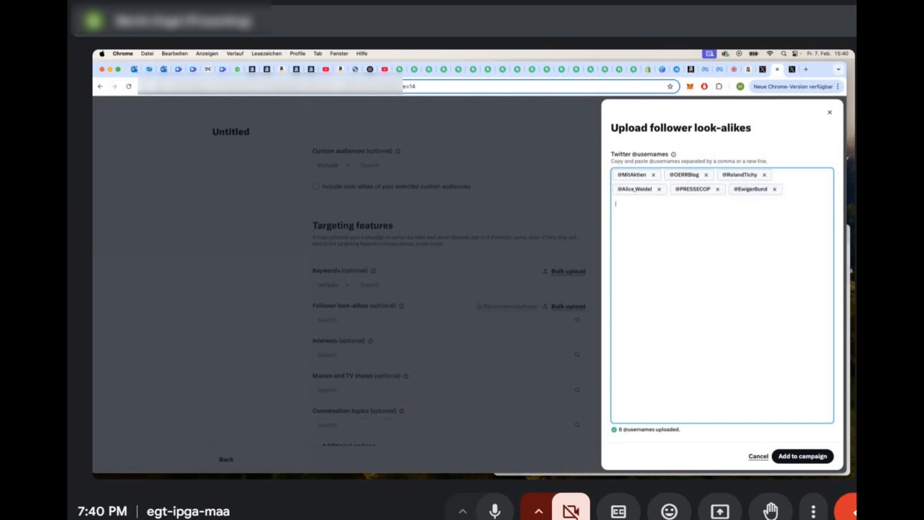
key("super+Tab")
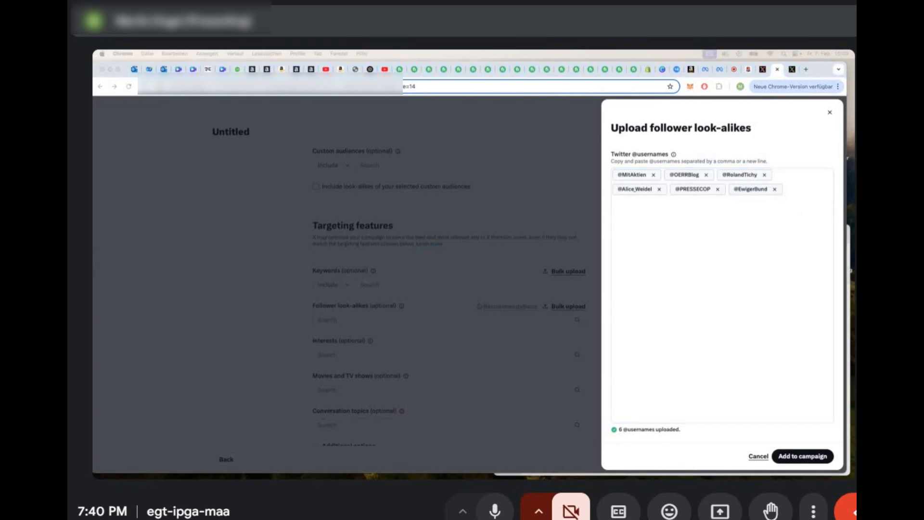
left_click(797, 217)
type("@free_bayern")
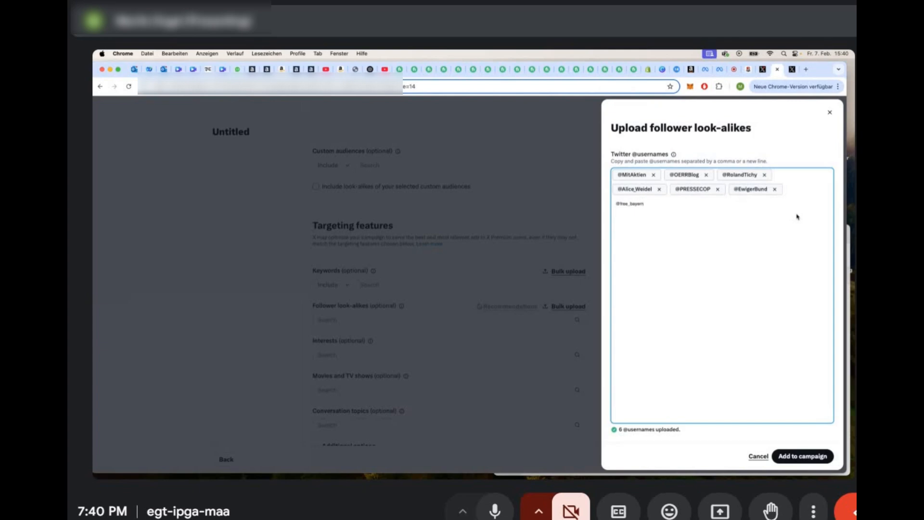
key("Return")
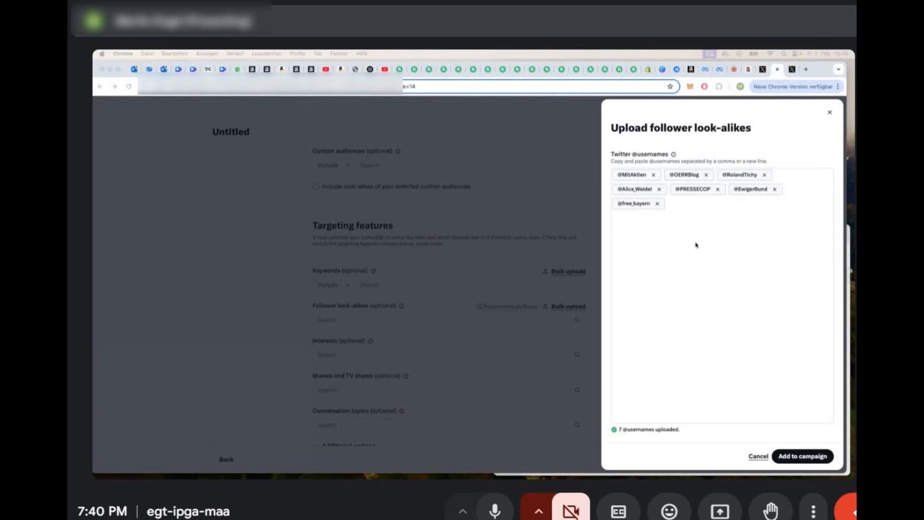
left_click(718, 221)
type("@AUF1TV")
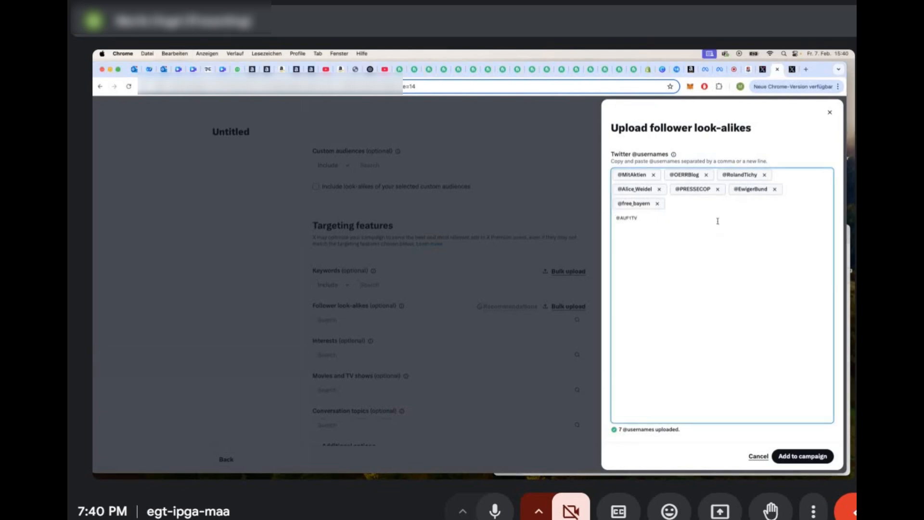
key("Return")
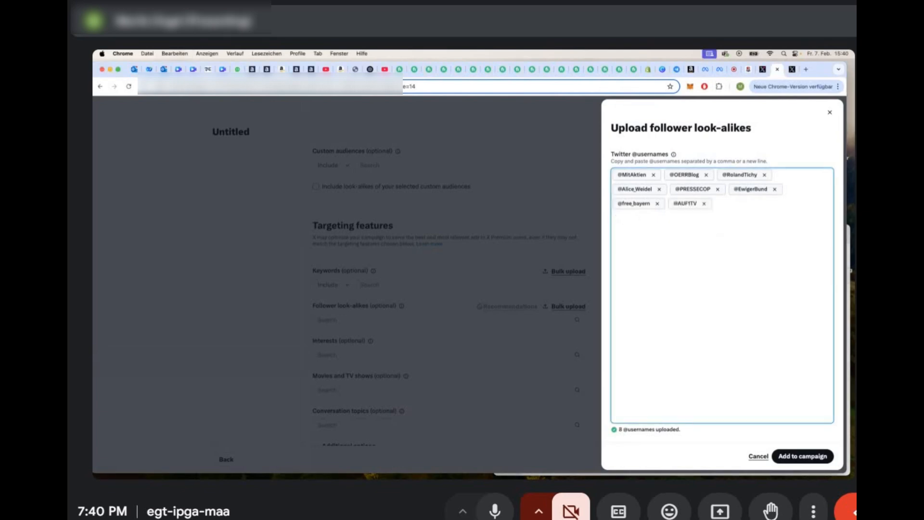
left_click(763, 74)
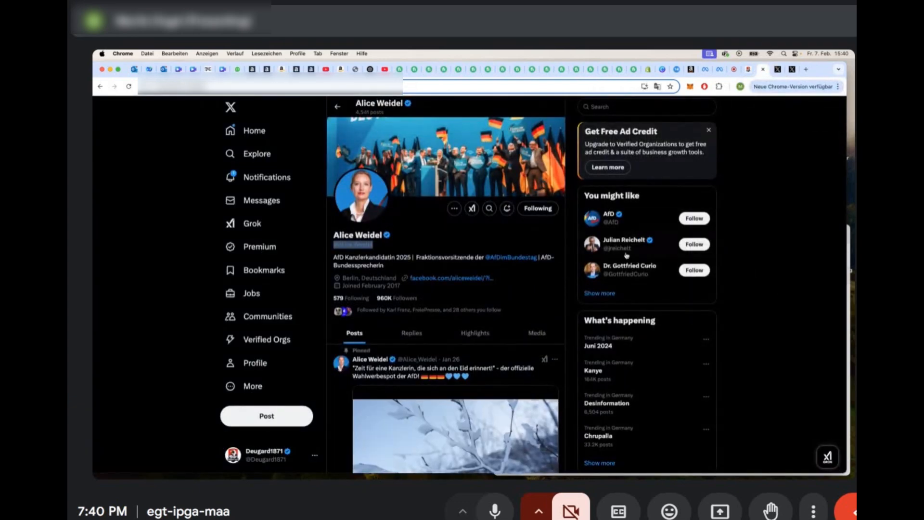
left_click(617, 224)
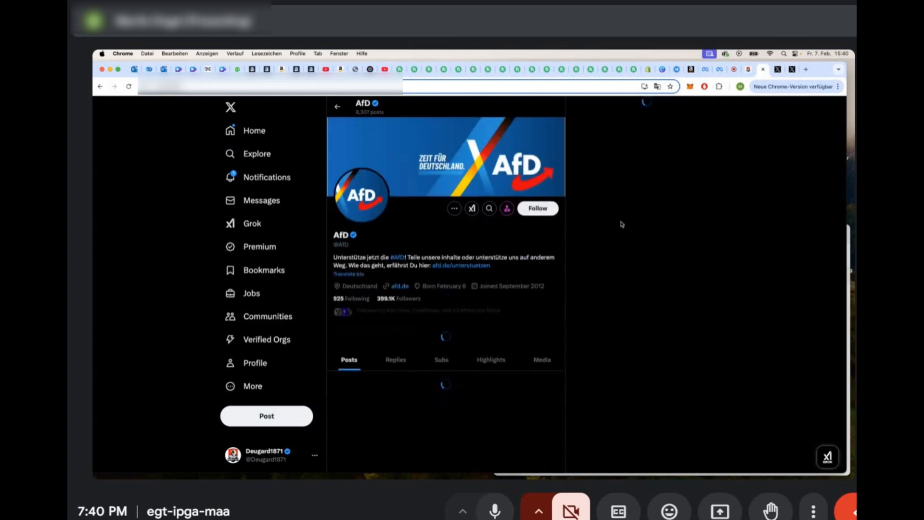
left_click_drag(352, 246, 329, 245)
key("super+c")
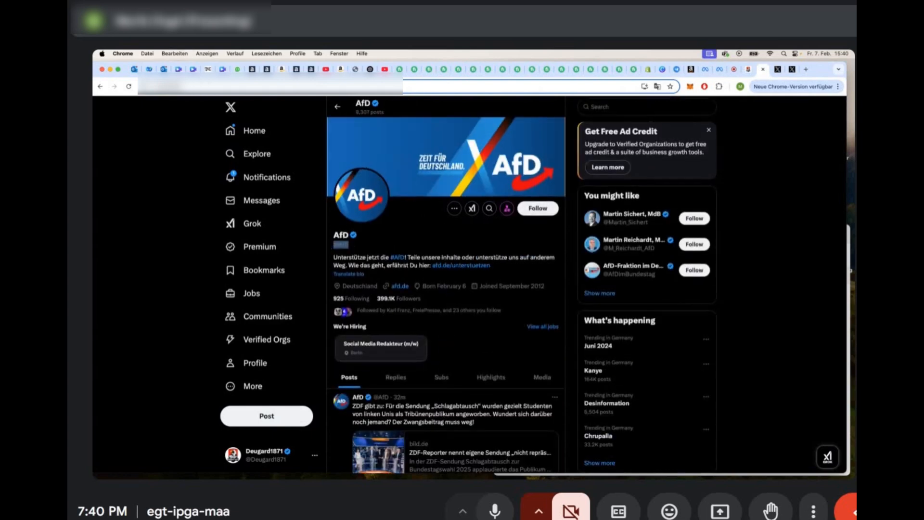
left_click(777, 70)
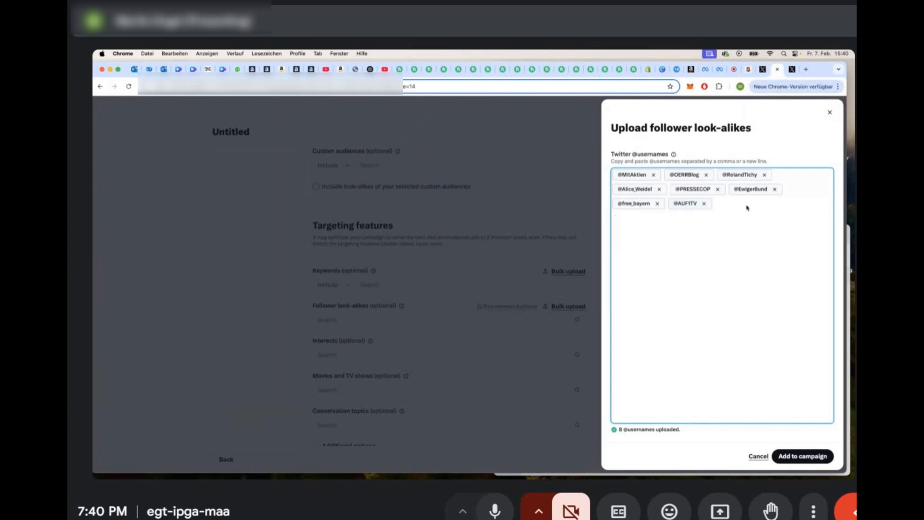
key("super+v")
key("Return")
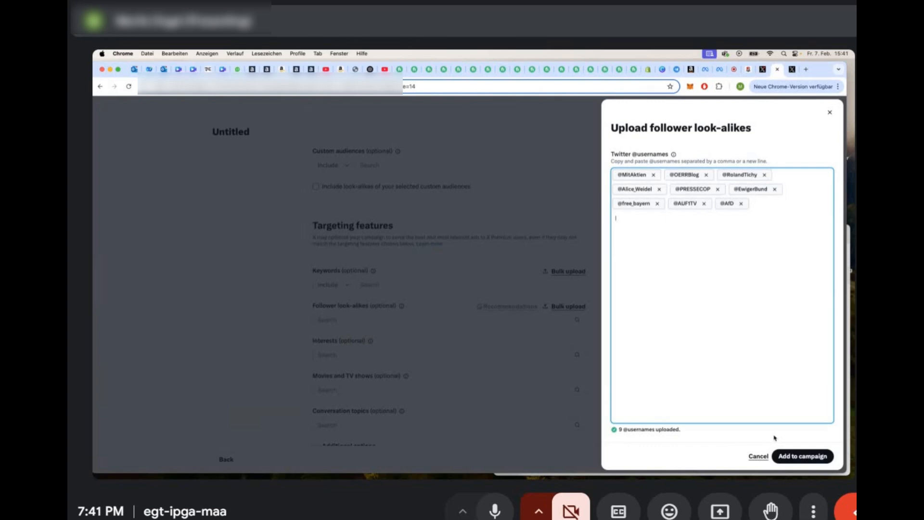
Step: Add the uploaded follower look-alikes to the campaign and continue to the ad details with Optimize targeting left on
left_click(810, 458)
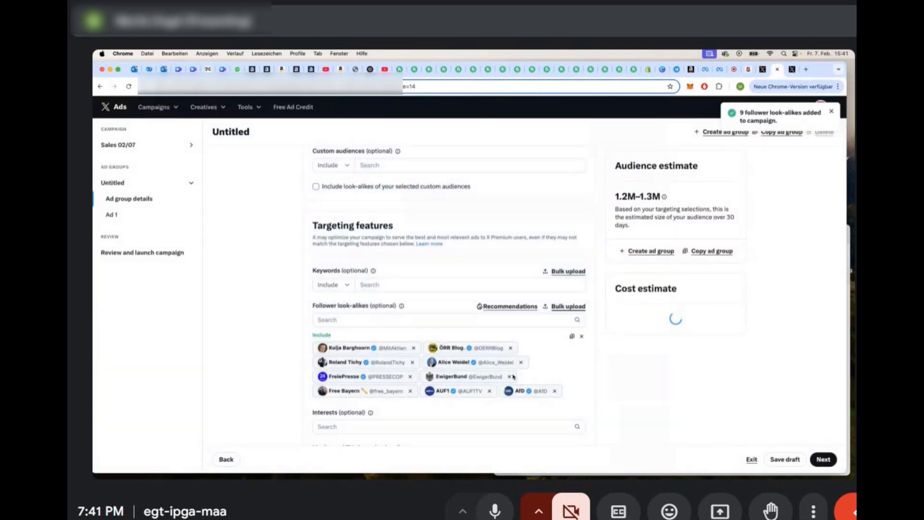
scroll(514, 377, "down", 5)
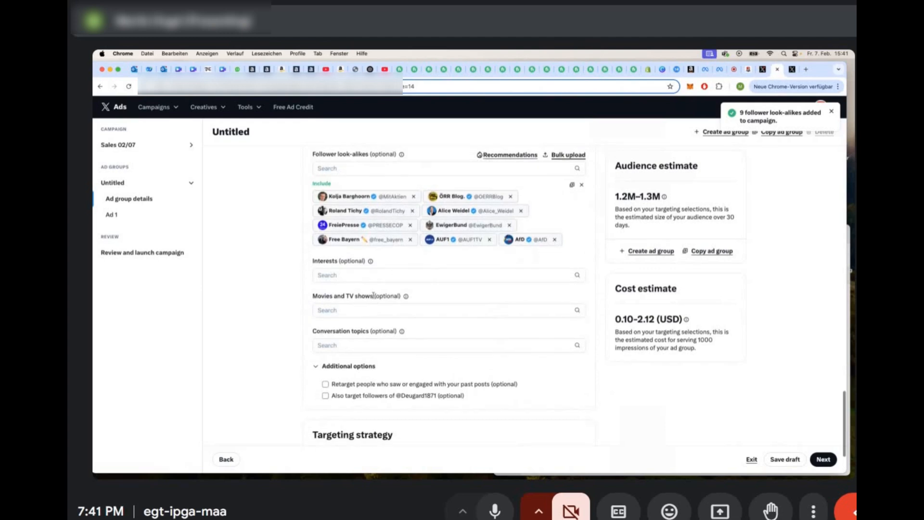
scroll(436, 295, "down", 1)
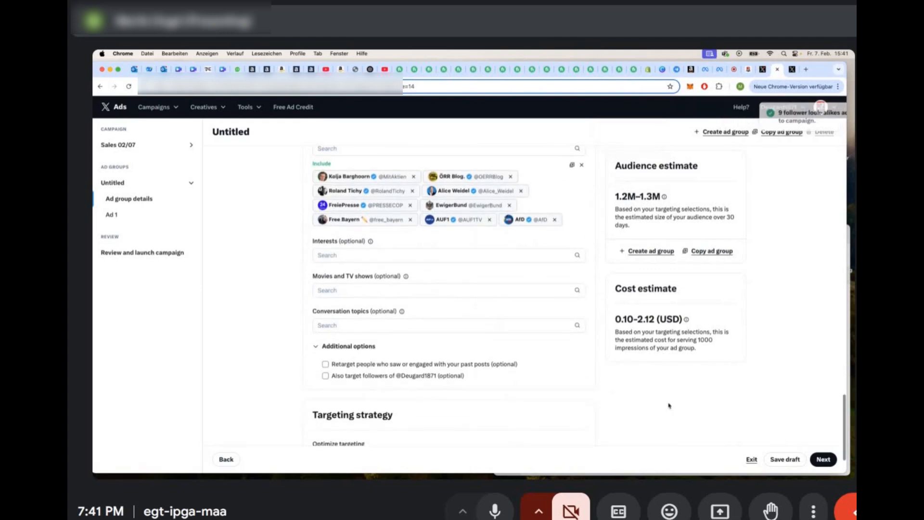
scroll(435, 379, "down", 2)
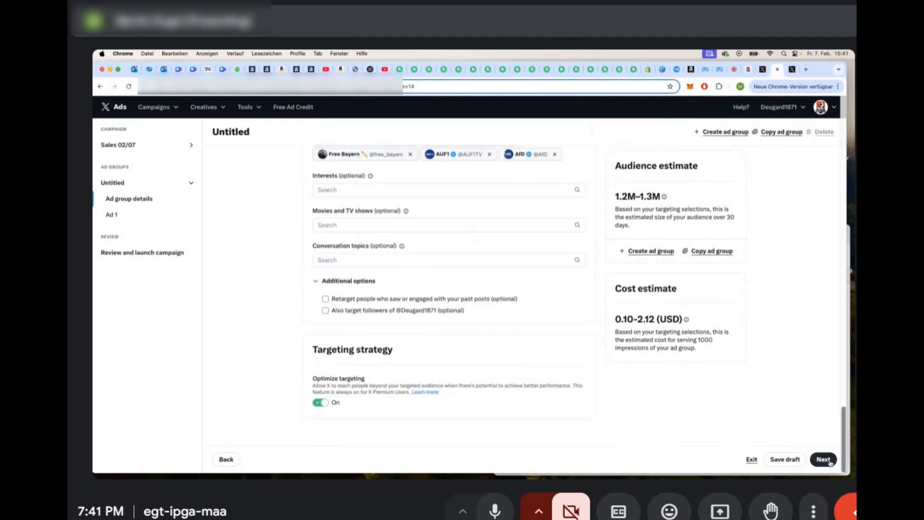
left_click(824, 459)
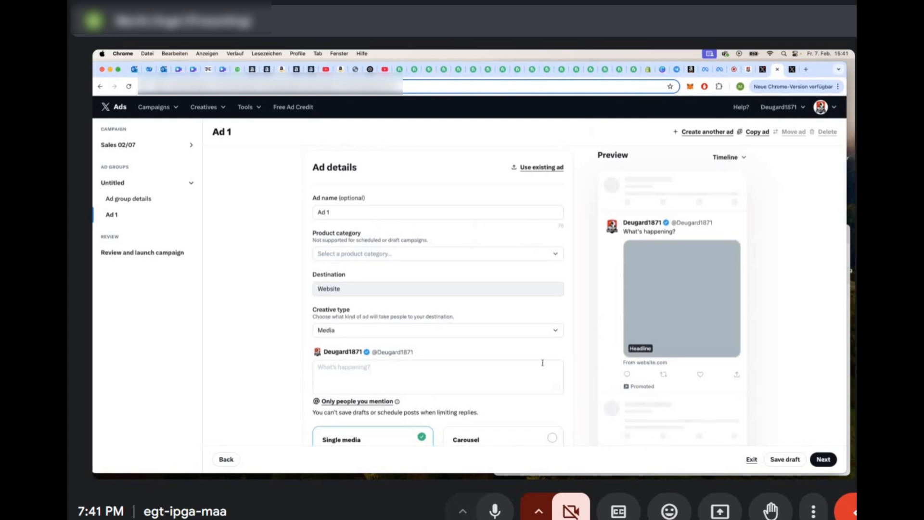
Step: Rename the ad as "T-Shirts"
left_click(342, 210)
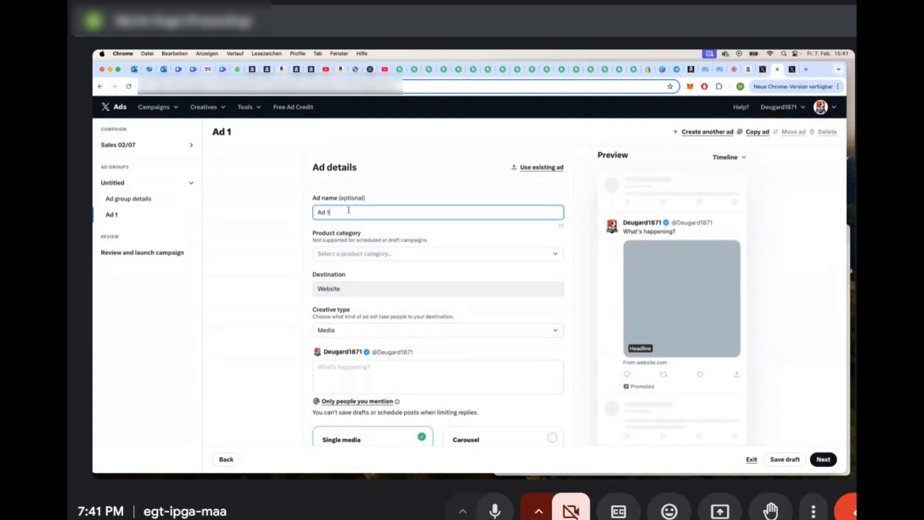
left_click_drag(348, 211, 307, 214)
key("BackSpace")
type("T-Shirts")
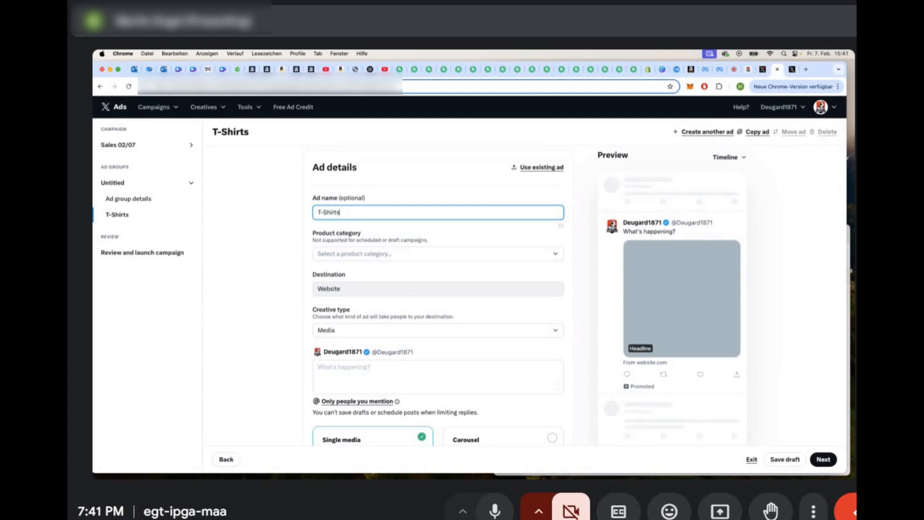
Step: Change the ad name to "Mützen"
key("BackSpace")
key("BackSpace")
key("BackSpace")
key("BackSpace")
key("BackSpace")
key("BackSpace")
key("BackSpace")
key("BackSpace")
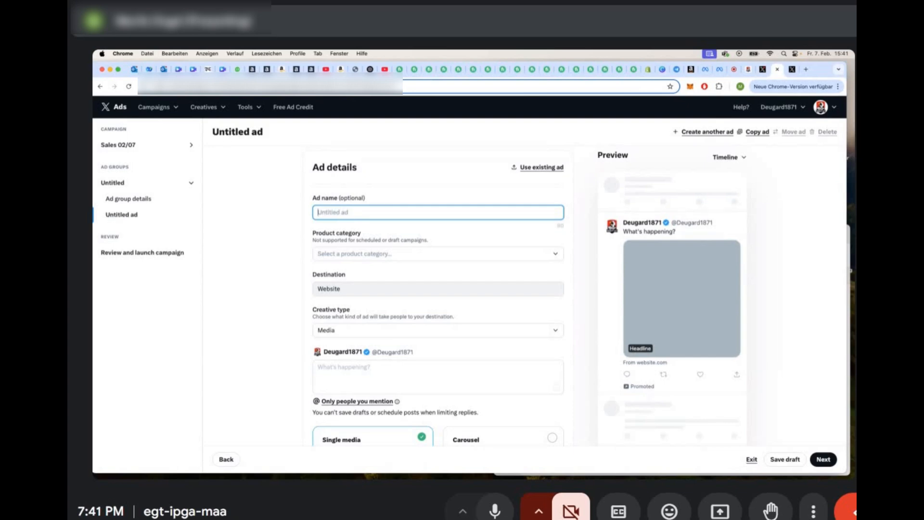
type("Mützen")
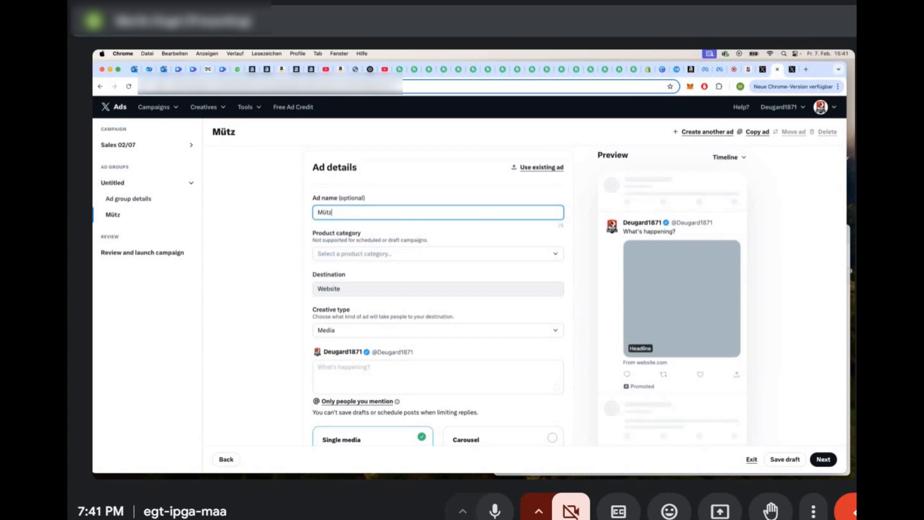
Step: Set the ad's product category to Apparel & Accessories > Clothing
left_click(394, 254)
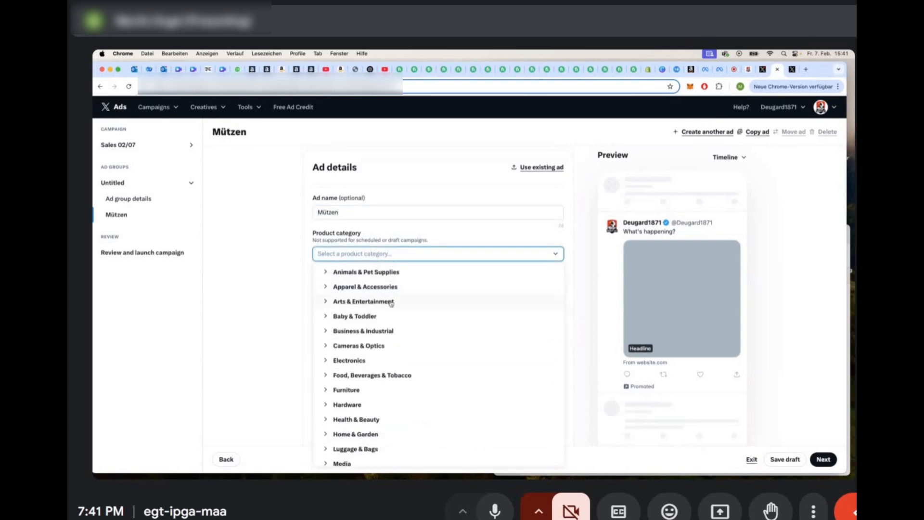
left_click(391, 287)
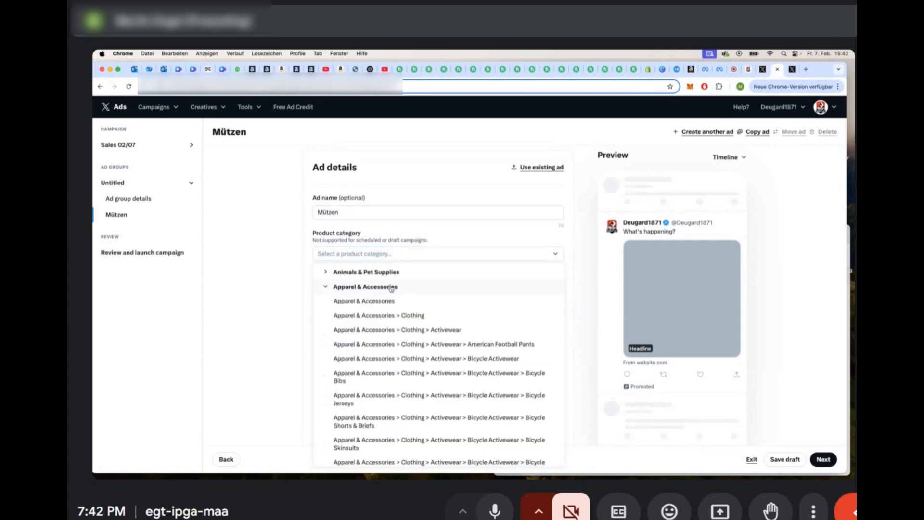
left_click(409, 316)
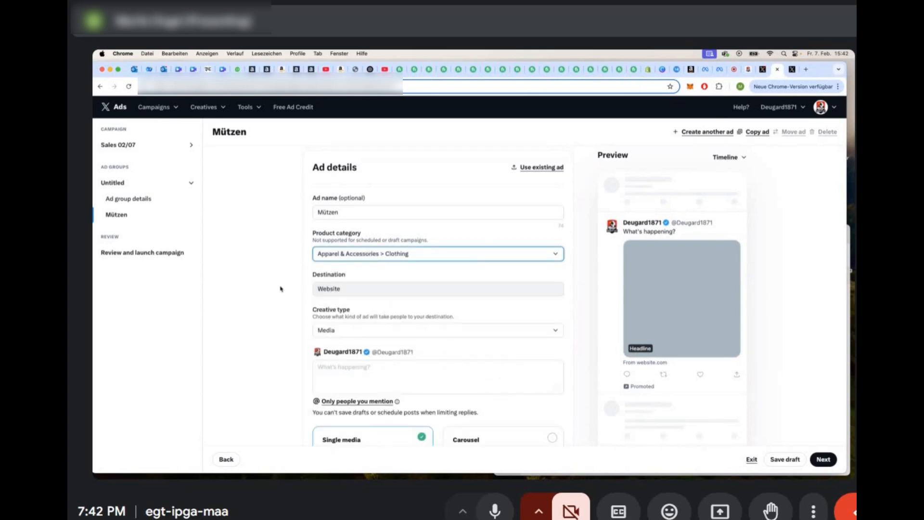
Step: Write the post text "Kaiserwetter 1871: Mützen und Schals in schwarz-weiß-rot" with snowflake bullet lines "stylisch durch den Winter", "zeig deine Farben" and "besonders wärmend"
left_click(380, 289)
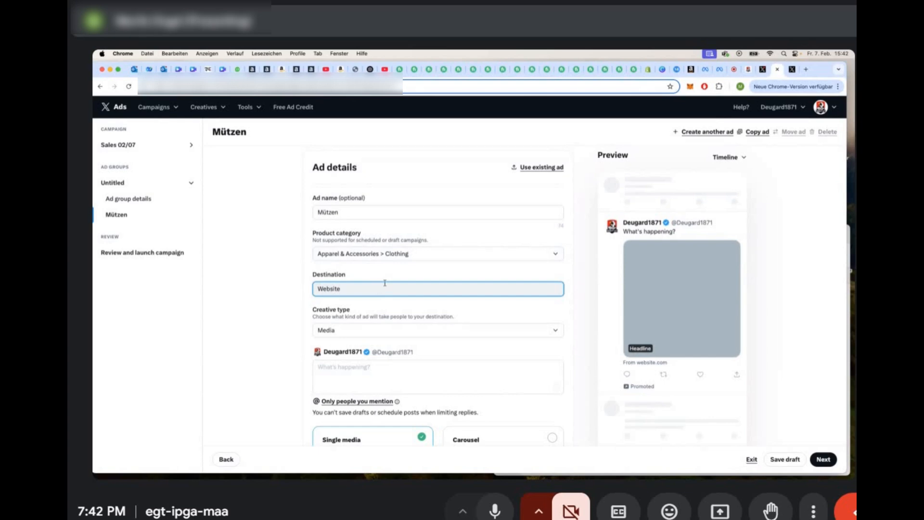
scroll(380, 288, "down", 3)
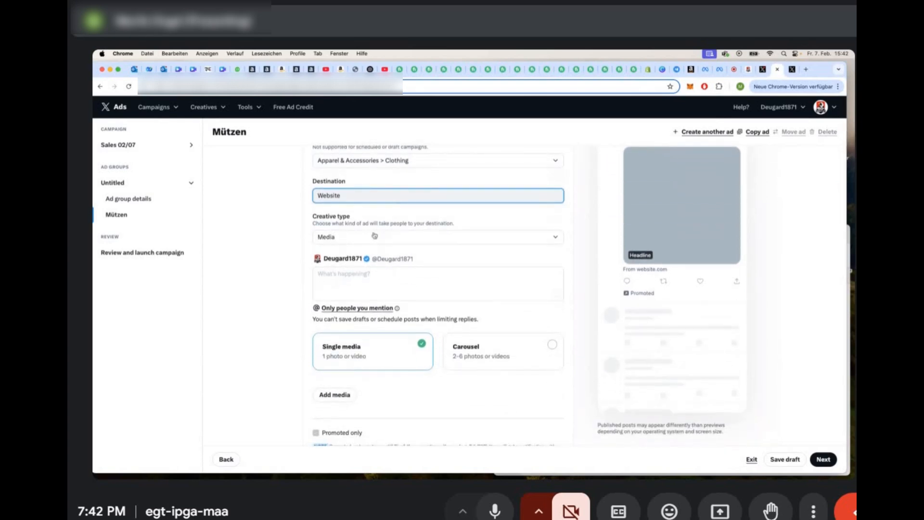
scroll(383, 235, "down", 1)
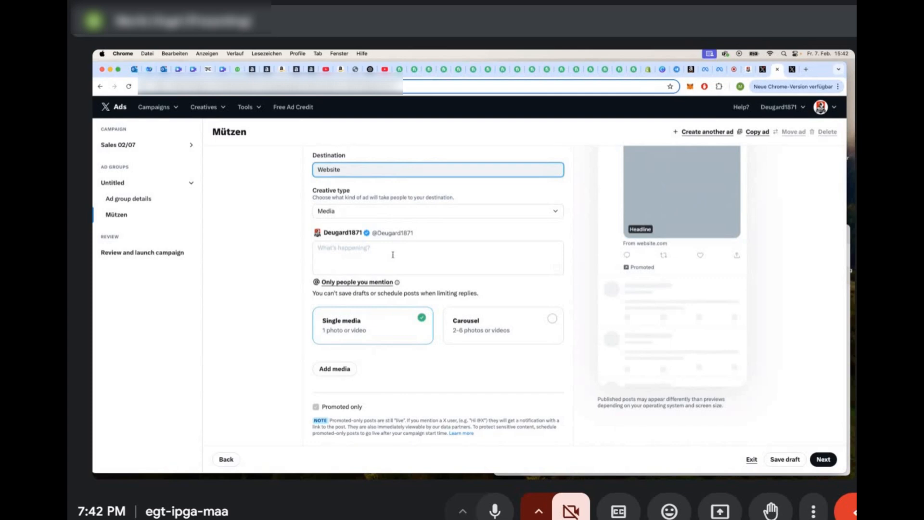
left_click(362, 249)
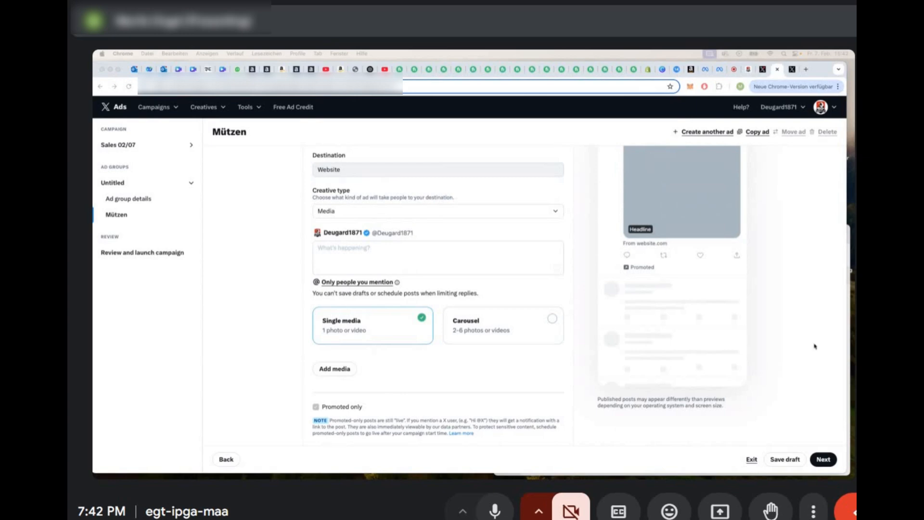
scroll(389, 289, "up", 3)
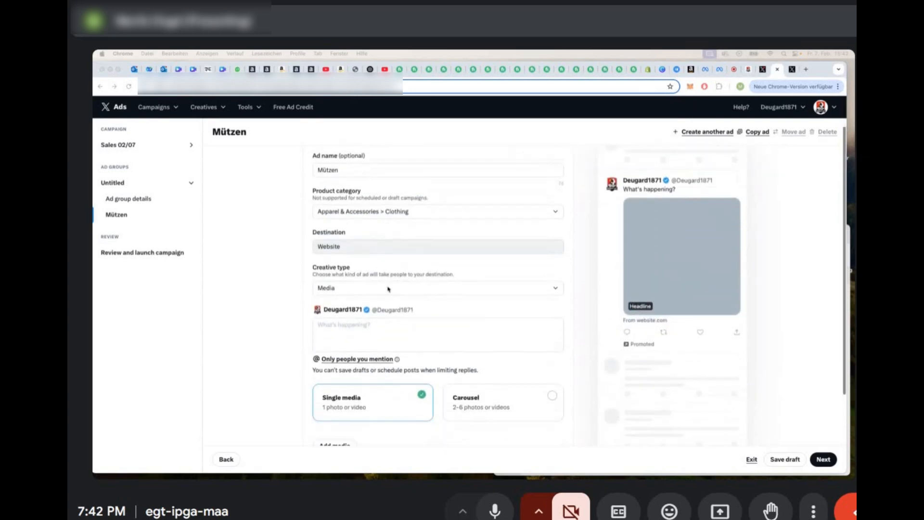
scroll(388, 289, "down", 3)
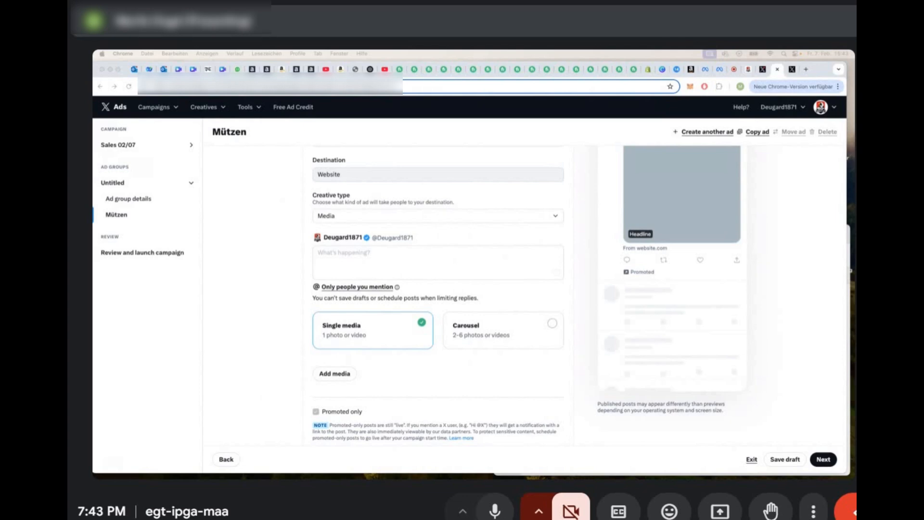
left_click(368, 253)
type("Kaiserwetter 1871: Mützen und Schals in schwarz-weiß-rot stylisch durch den Winter zeig deine Farben besonders wärmend")
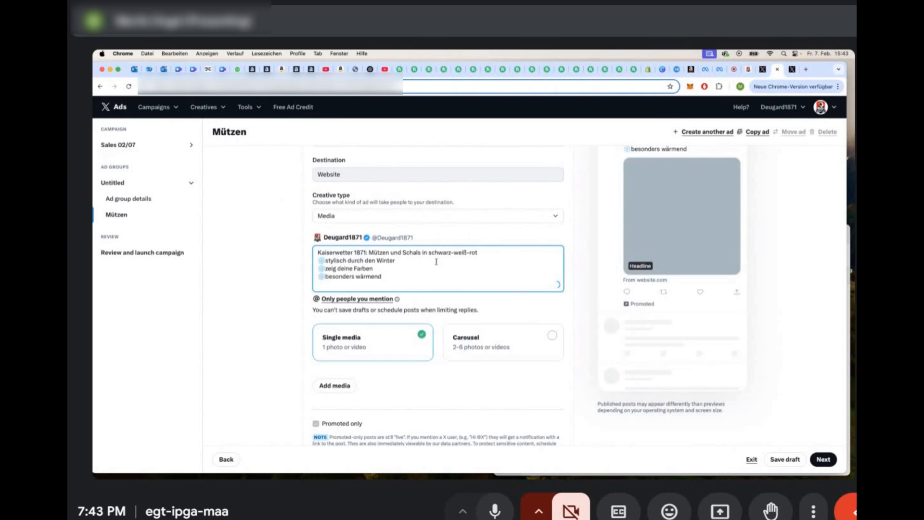
Step: Switch the ad format to Carousel, start adding media and load more images in the media library
scroll(423, 280, "down", 2)
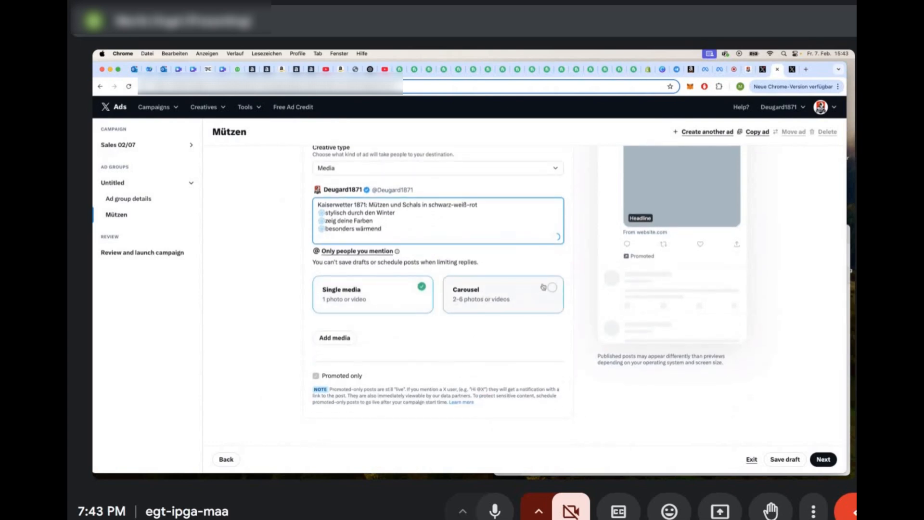
left_click(552, 288)
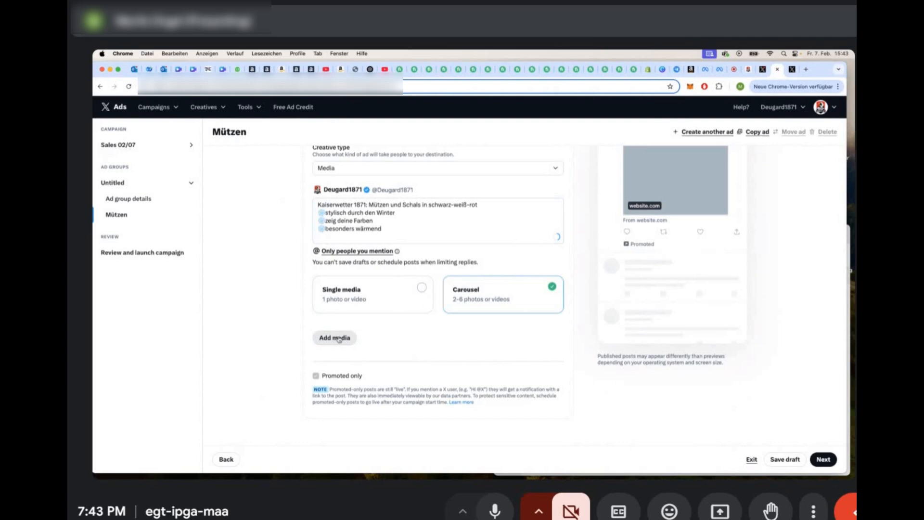
left_click(339, 338)
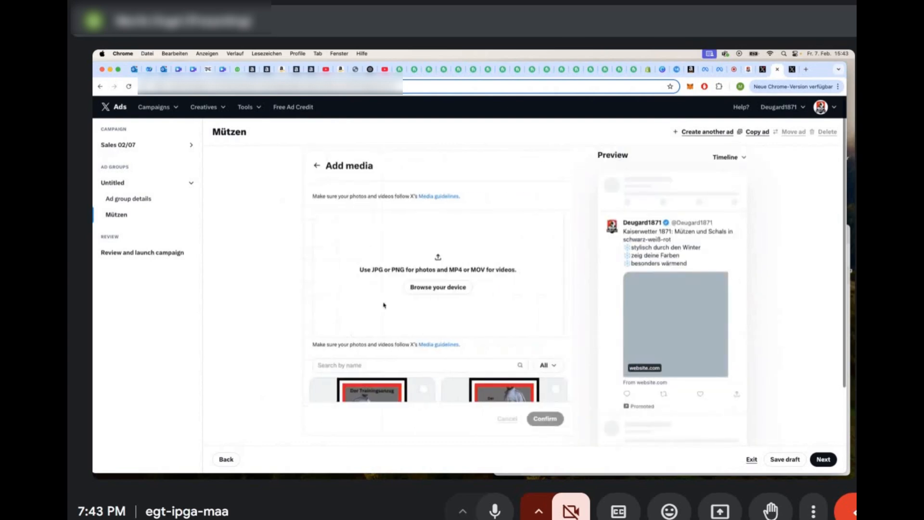
scroll(471, 301, "down", 6)
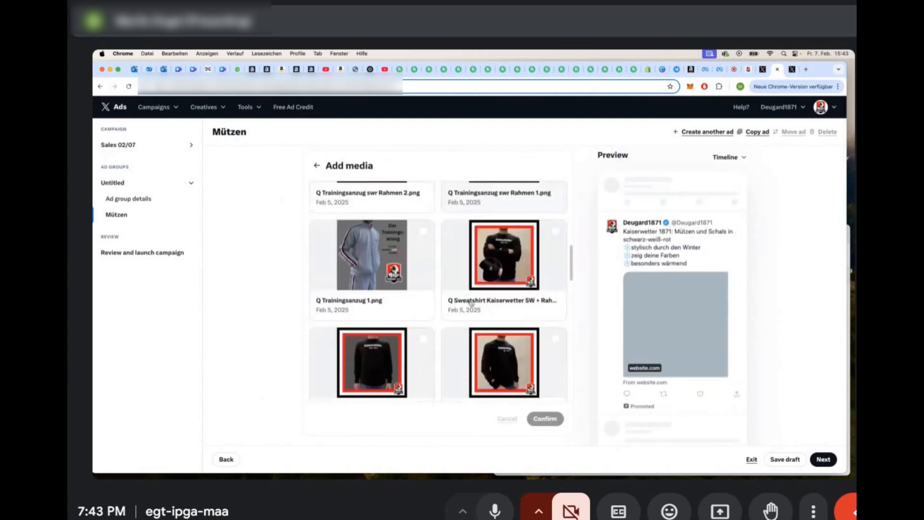
scroll(471, 302, "down", 12)
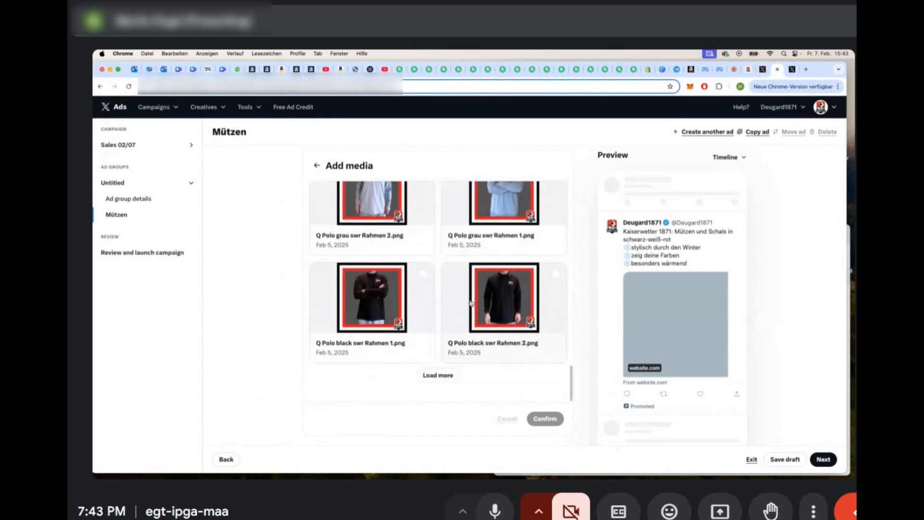
scroll(470, 301, "down", 3)
scroll(462, 312, "up", 2)
left_click(449, 343)
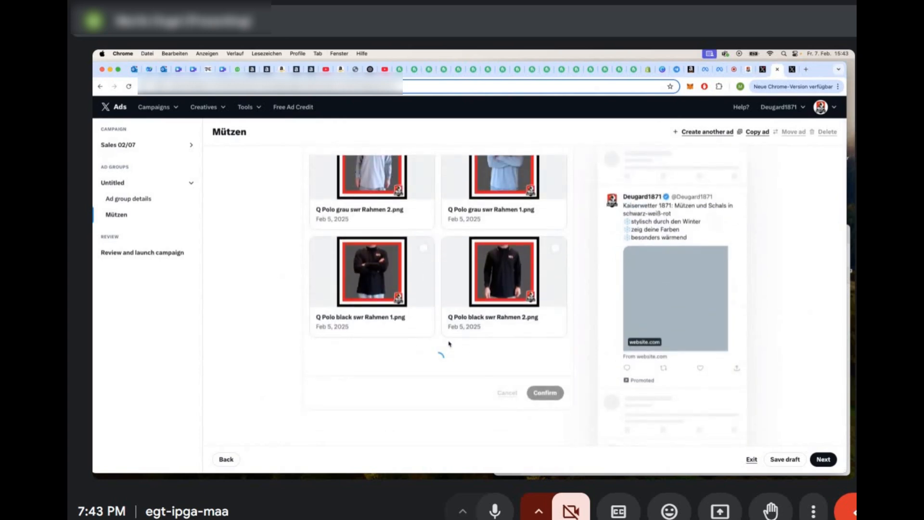
Step: Select the images Wintermütze swr Winter BG, Skimütze flach, Skimütze auf Dummy, Mokker (2), Q Deutschlandmütze mit Winter BG and Kaiserwetter Wintermütze flach
scroll(467, 313, "down", 3)
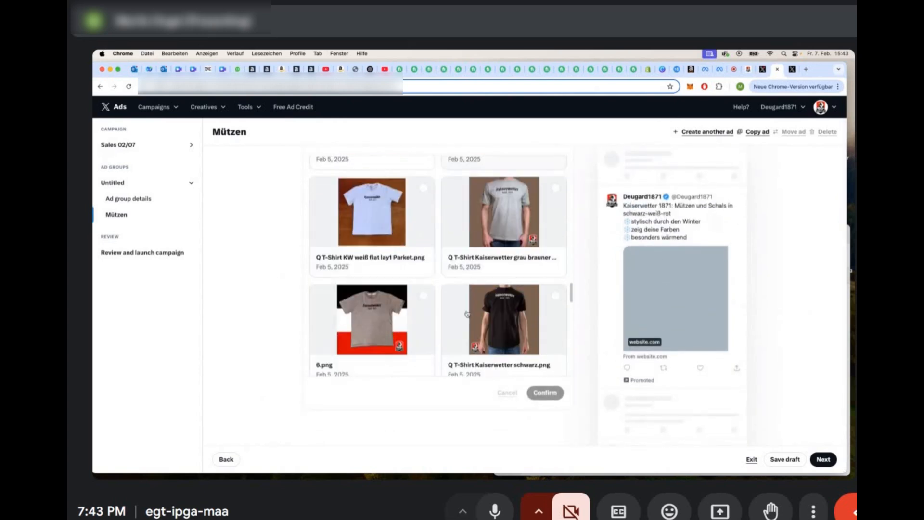
scroll(467, 314, "down", 5)
scroll(424, 315, "up", 4)
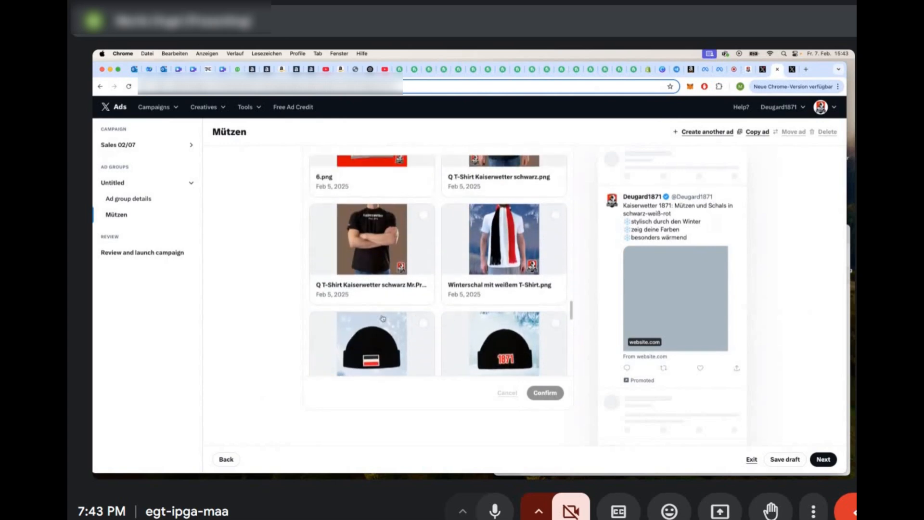
left_click(430, 326)
scroll(554, 308, "down", 2)
left_click(560, 295)
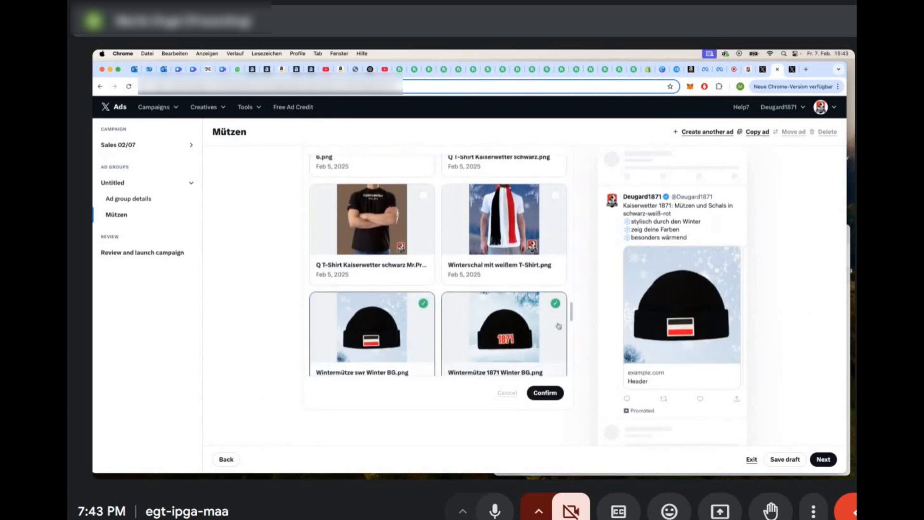
left_click(554, 281)
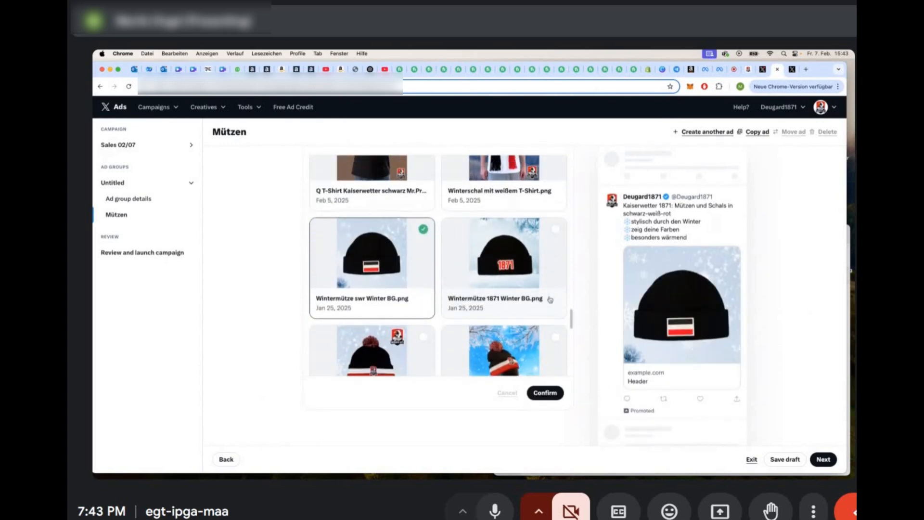
left_click(554, 338)
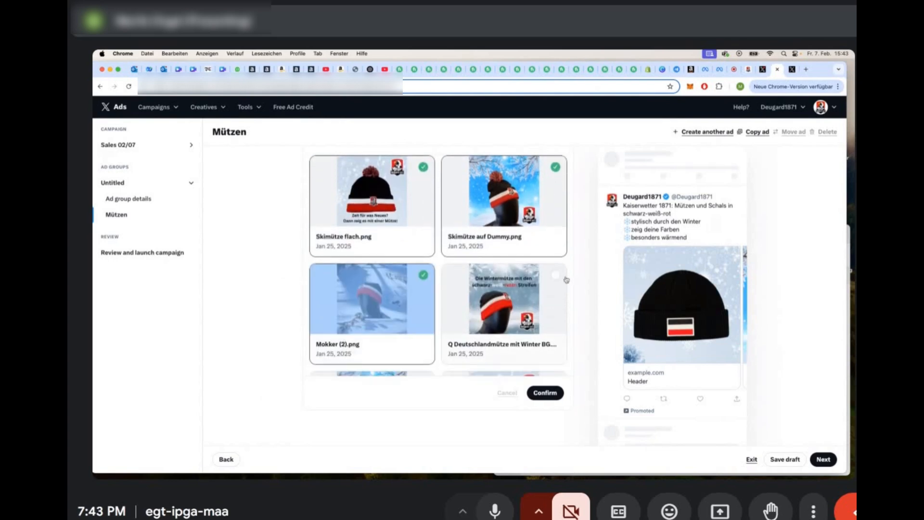
left_click(556, 282)
scroll(557, 283, "down", 2)
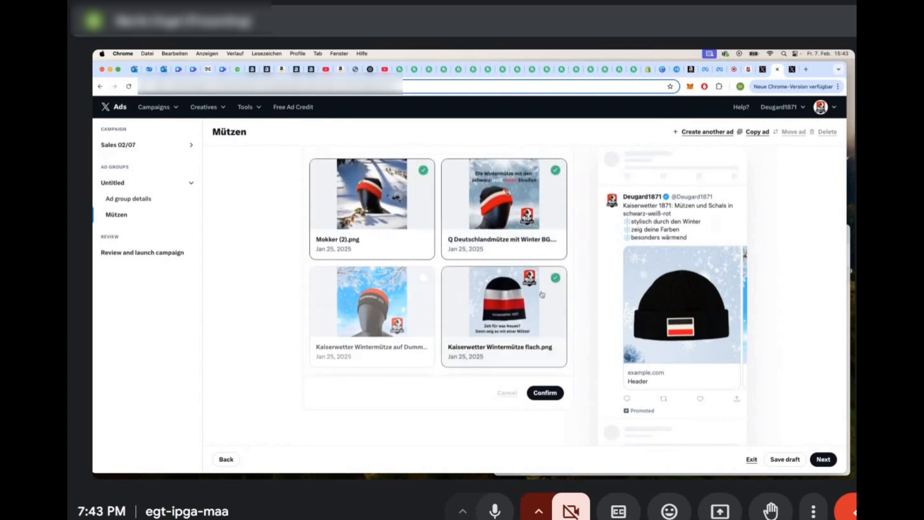
Step: Replace Mokker (2).png with Winterschal mit weißem T-Shirt.png in the media selection and confirm the carousel images
scroll(541, 295, "down", 5)
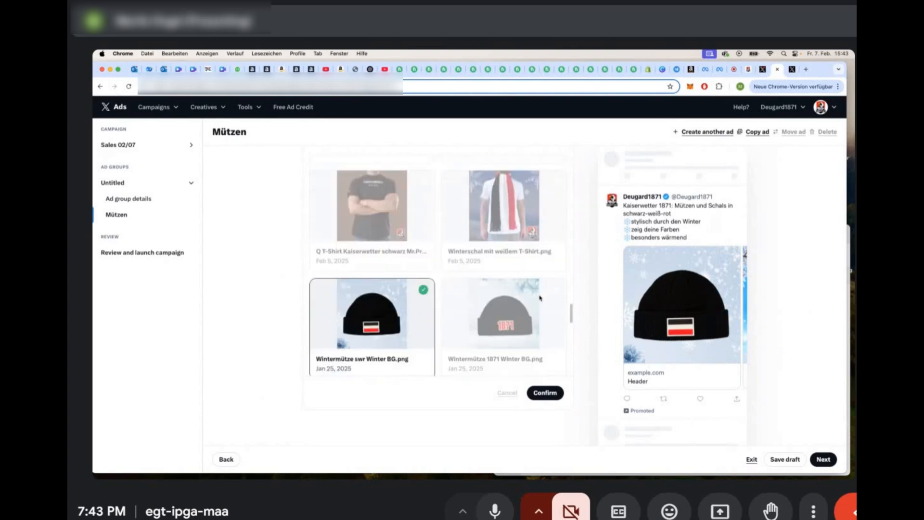
scroll(540, 297, "up", 2)
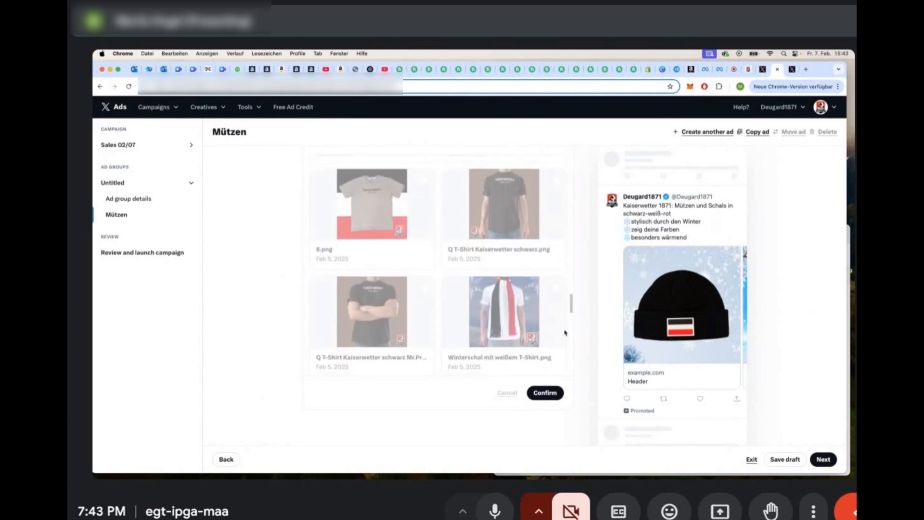
scroll(555, 293, "down", 3)
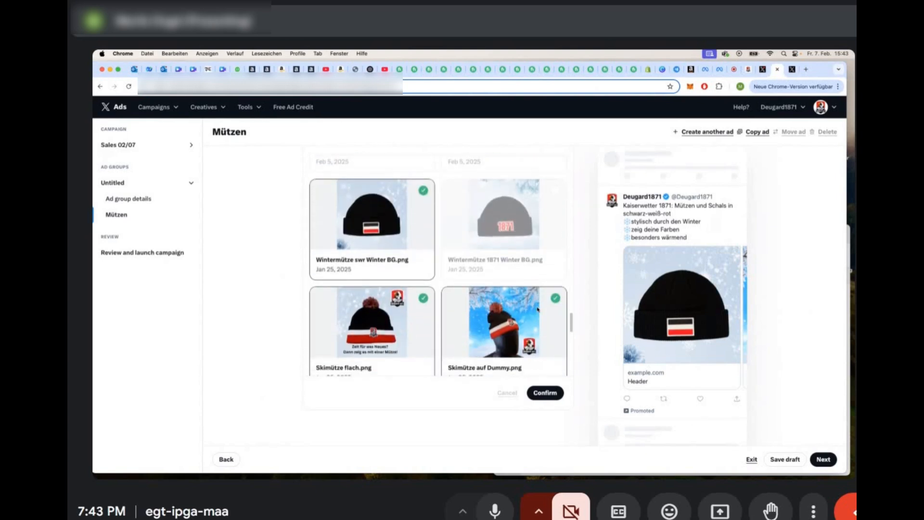
scroll(538, 308, "down", 3)
scroll(538, 309, "down", 3)
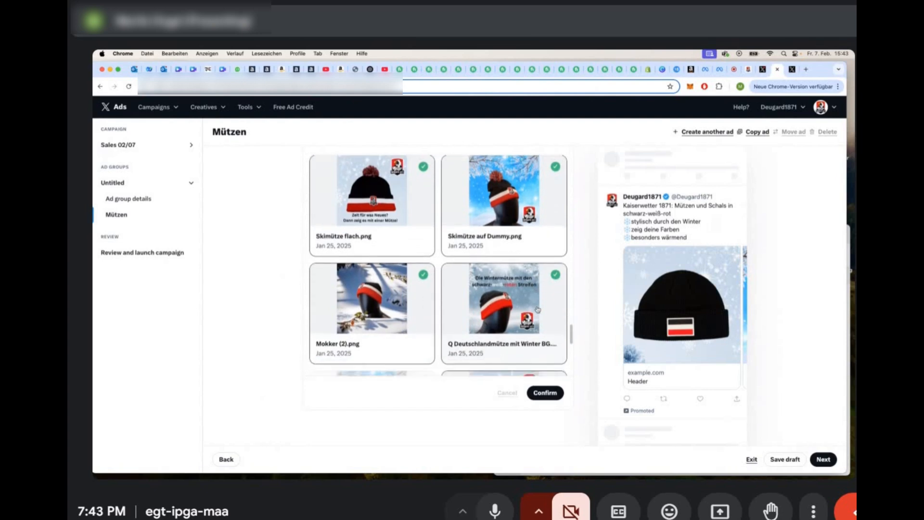
scroll(548, 301, "up", 2)
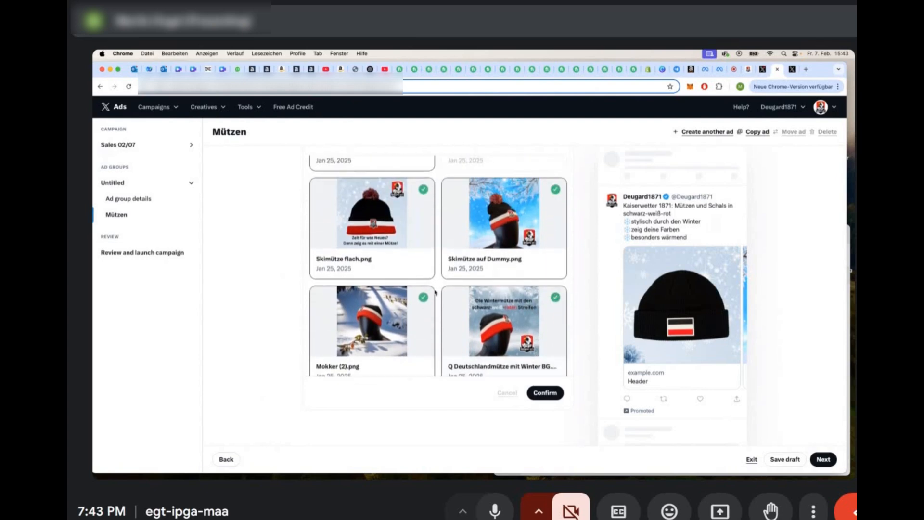
scroll(486, 318, "up", 5)
left_click(500, 316)
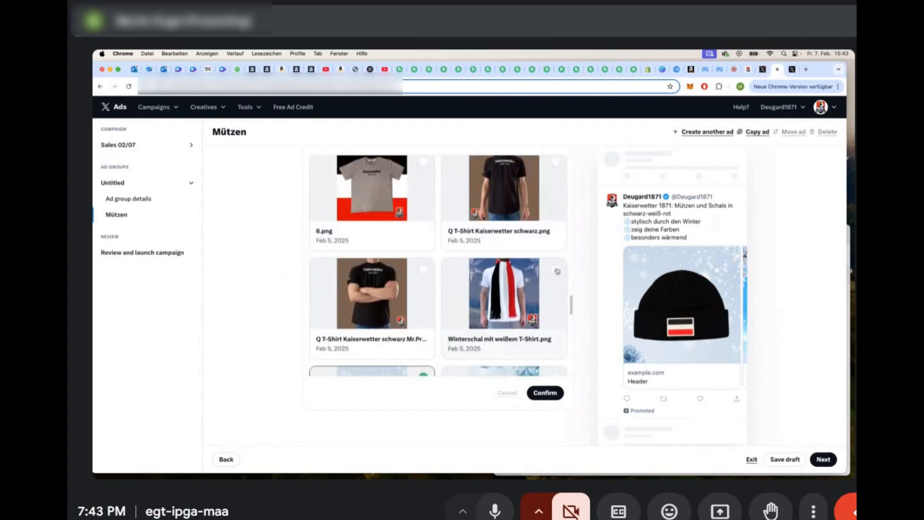
left_click(545, 392)
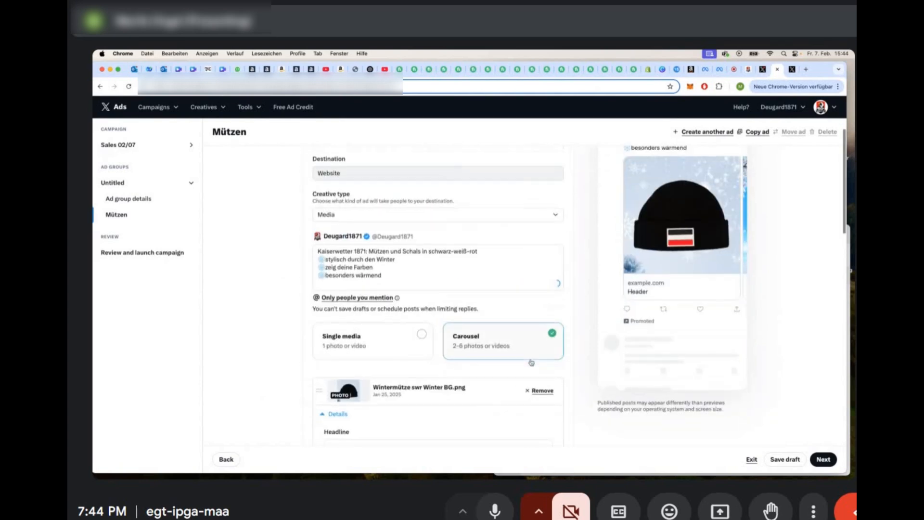
Step: Switch to the Kaiserwetter shop website and open its Mützen & Schals collection to get the link for the carousel cards
scroll(531, 362, "down", 3)
scroll(531, 362, "down", 3)
left_click(367, 246)
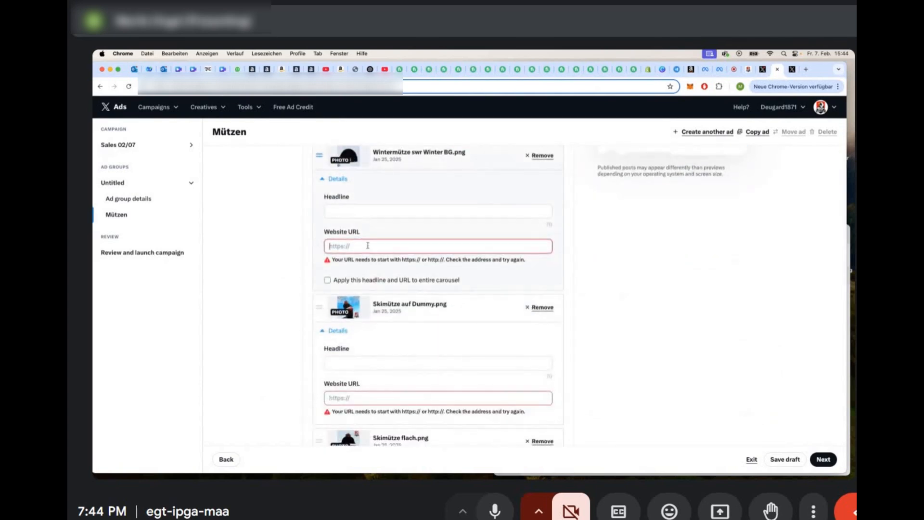
left_click(749, 72)
mouse_move(440, 174)
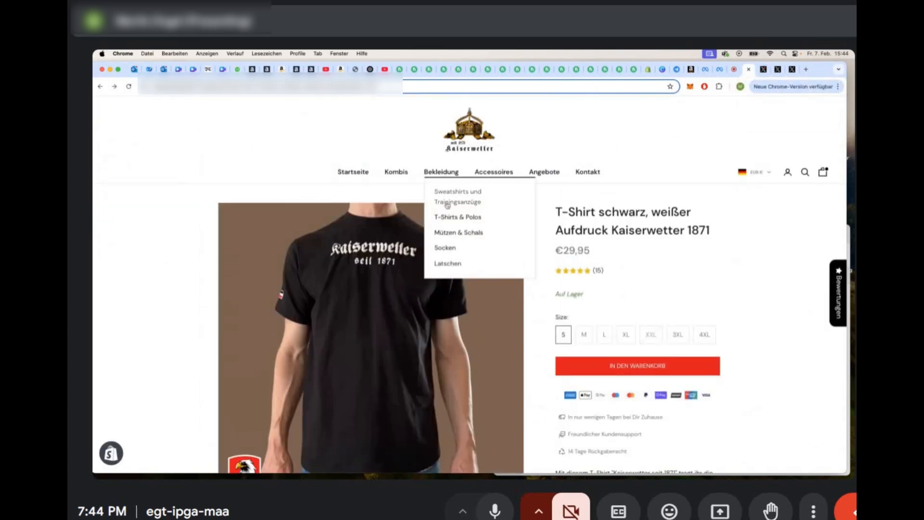
left_click(447, 233)
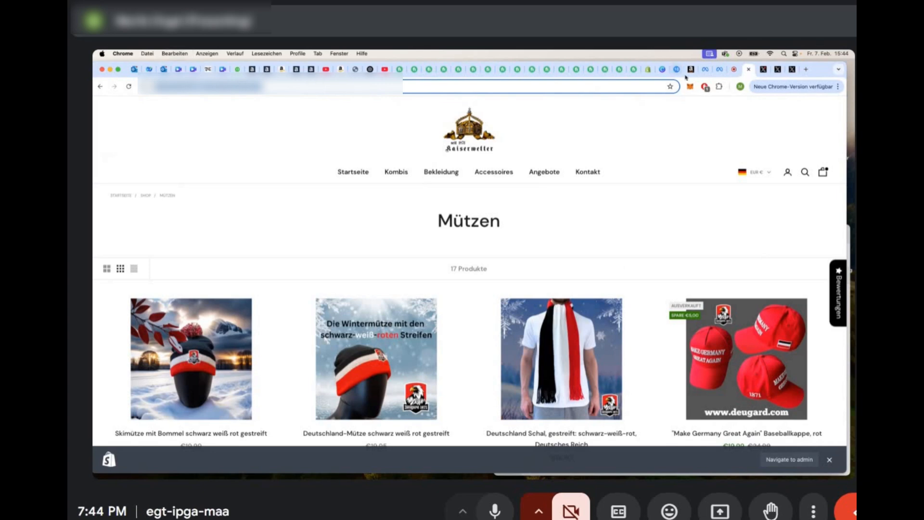
left_click(777, 69)
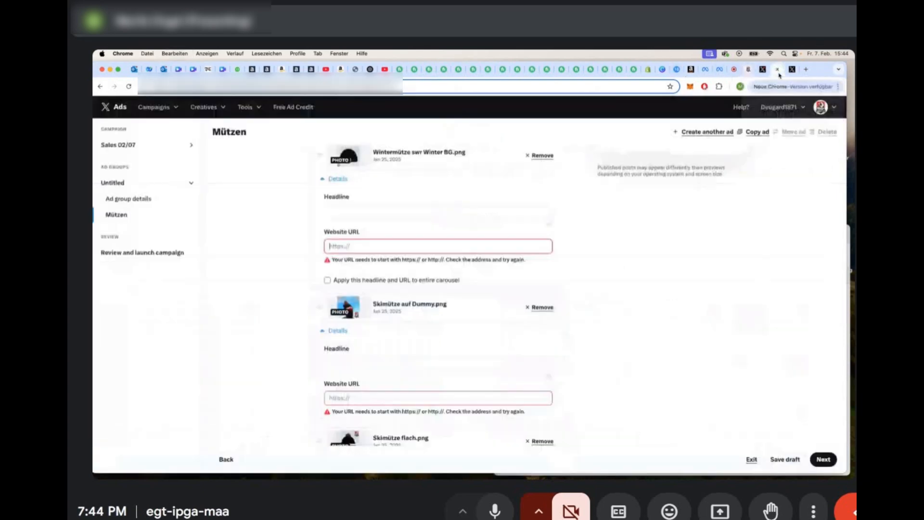
left_click(395, 248)
type("https://kaiserwetter1871.com/collections/mutzen")
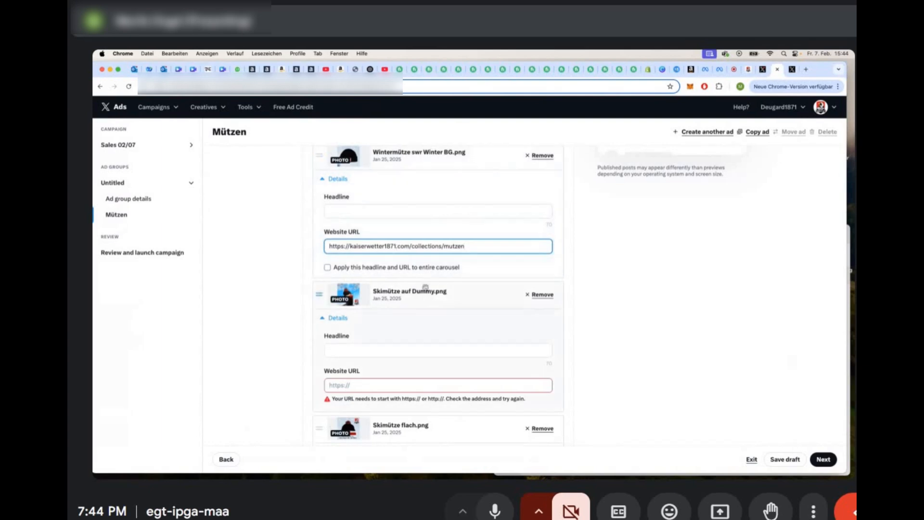
scroll(453, 286, "down", 3)
scroll(383, 304, "up", 5)
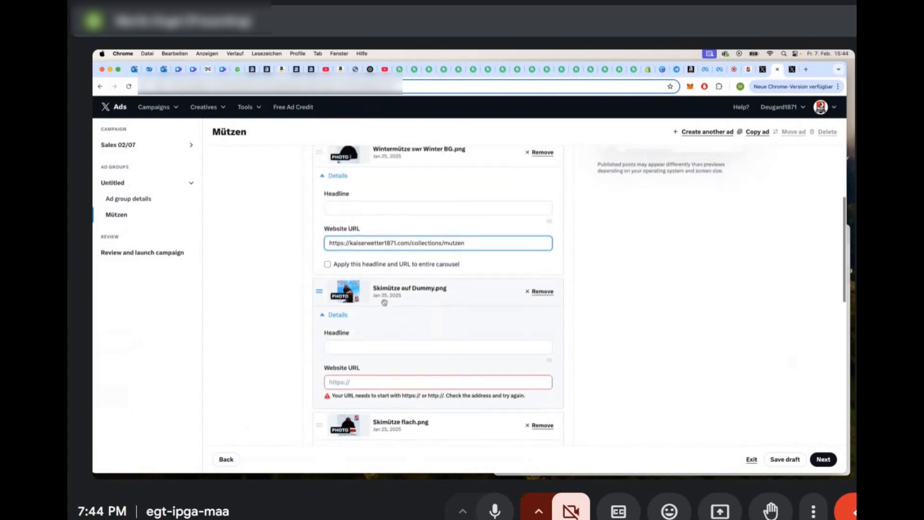
scroll(384, 301, "down", 6)
scroll(384, 301, "down", 2)
left_click(363, 252)
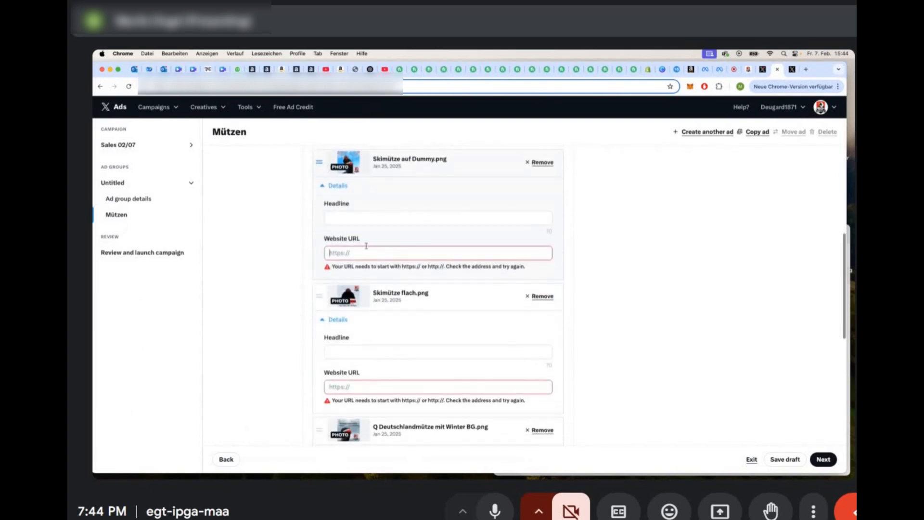
type("https://kaiserwetter1871.com/collections/mutzen")
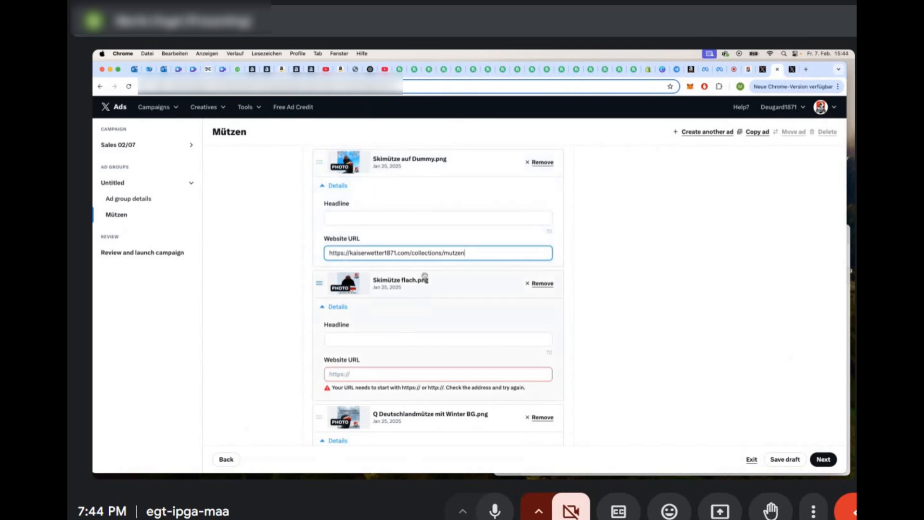
scroll(423, 274, "down", 4)
left_click(416, 275)
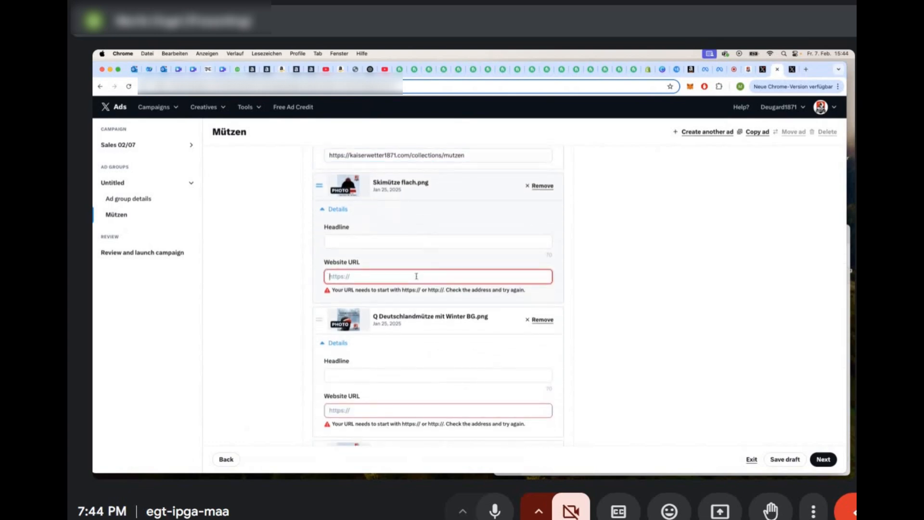
type("https://kaiserwetter1871.com/collections/mutzen")
scroll(417, 276, "down", 4)
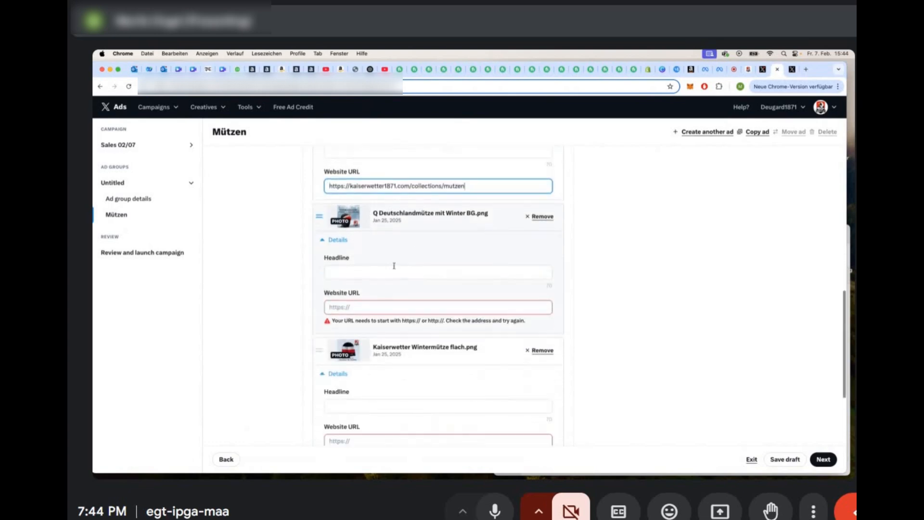
left_click(380, 308)
type("https://kaiserwetter1871.com/collections/mutzen")
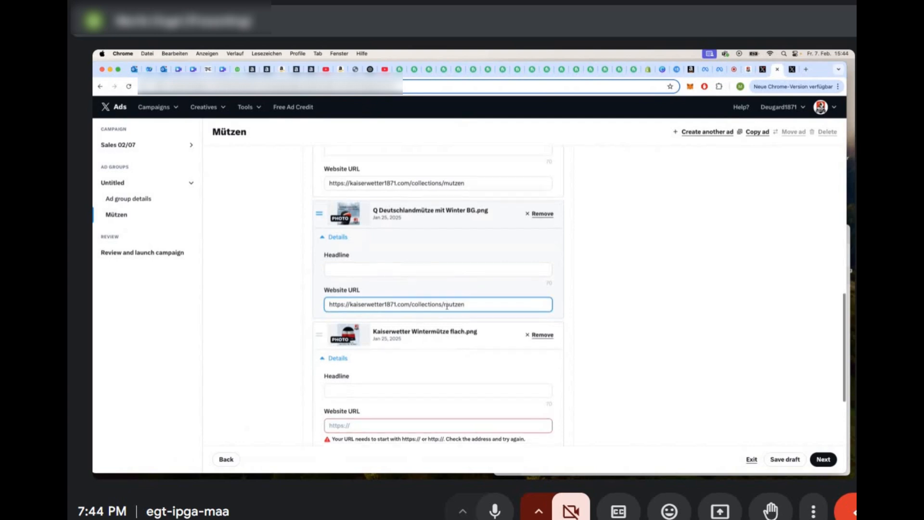
scroll(381, 308, "down", 8)
left_click(380, 216)
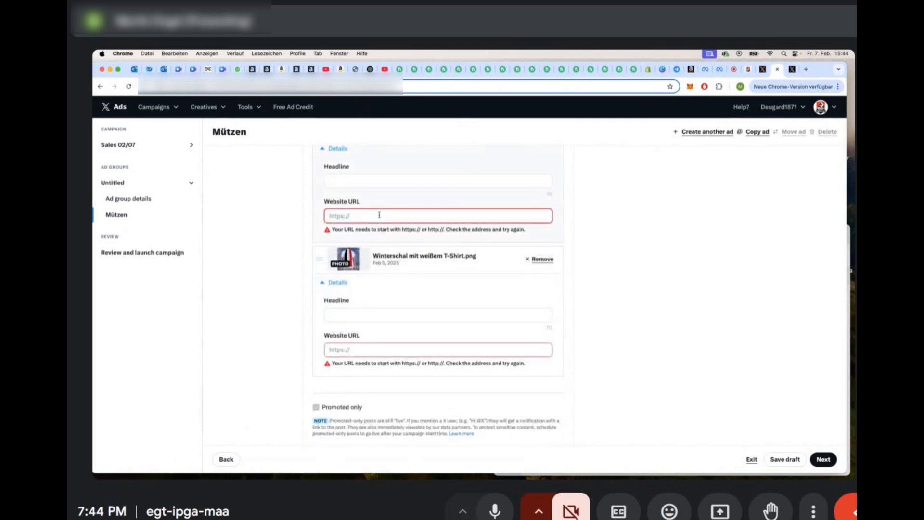
type("https://kaiserwetter1871.com/collections/mutzen")
left_click(368, 339)
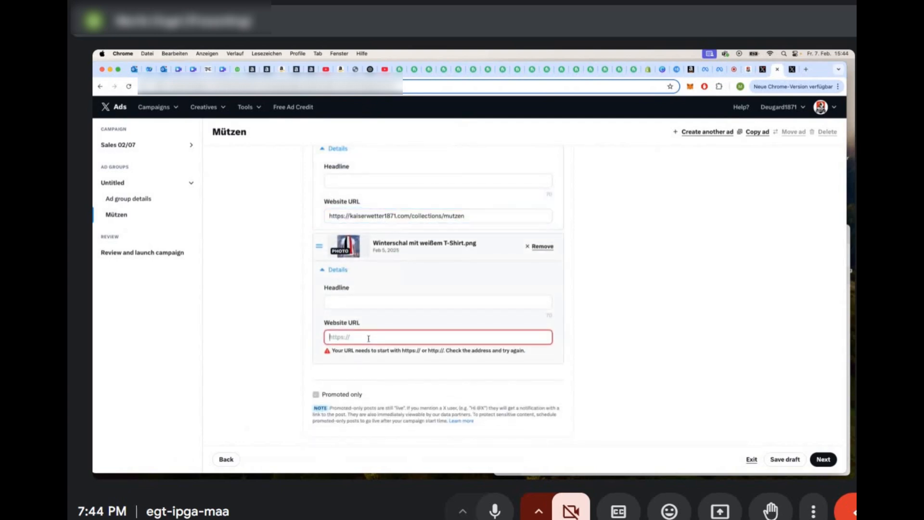
type("https://kaiserwetter1871.com/collections/mutzen")
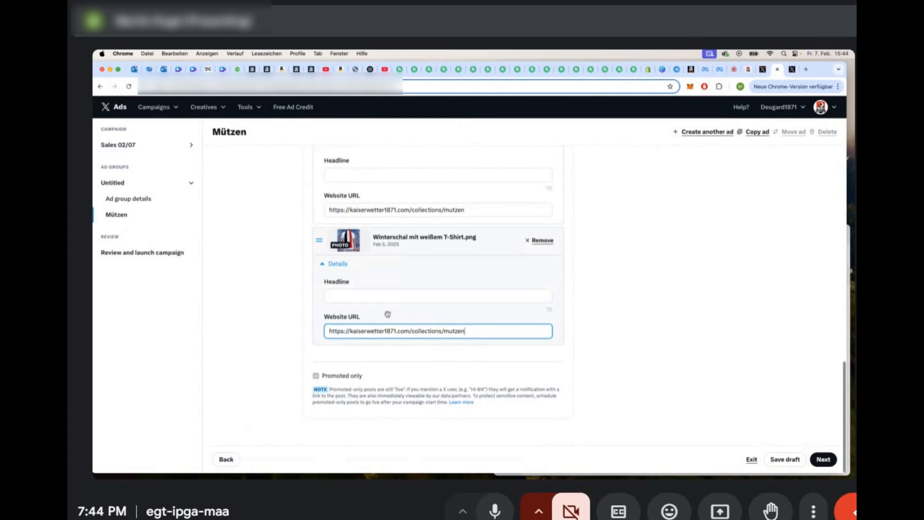
scroll(388, 314, "up", 3)
scroll(388, 314, "up", 10)
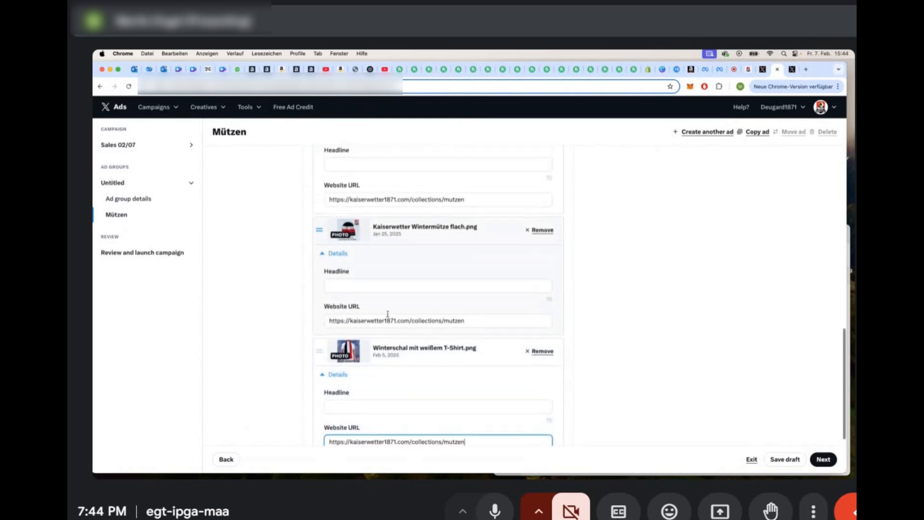
scroll(387, 314, "up", 5)
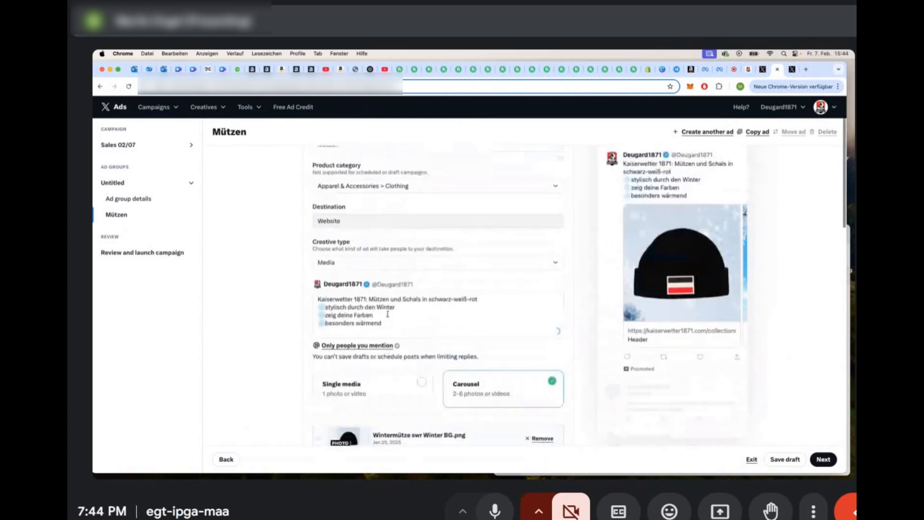
left_click(328, 297)
left_click_drag(318, 299, 482, 297)
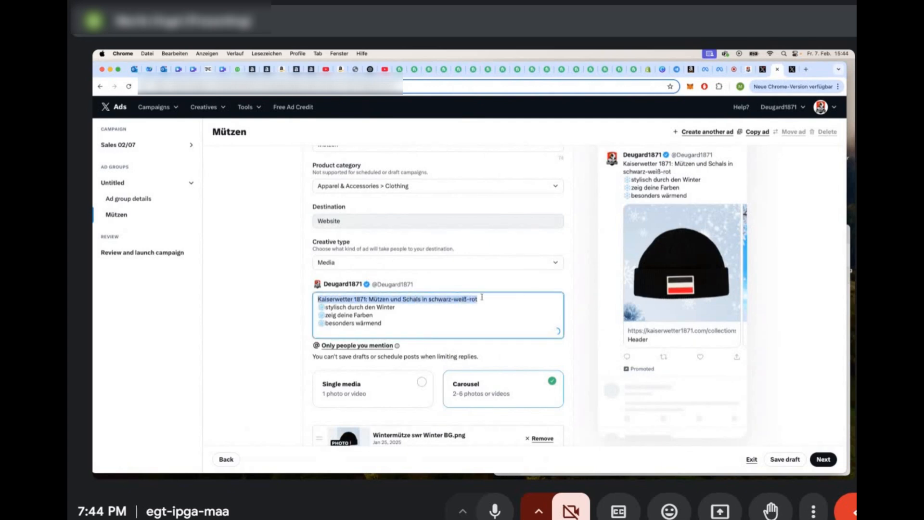
type("https://kaiserwetter1871.com/collections/mutzen")
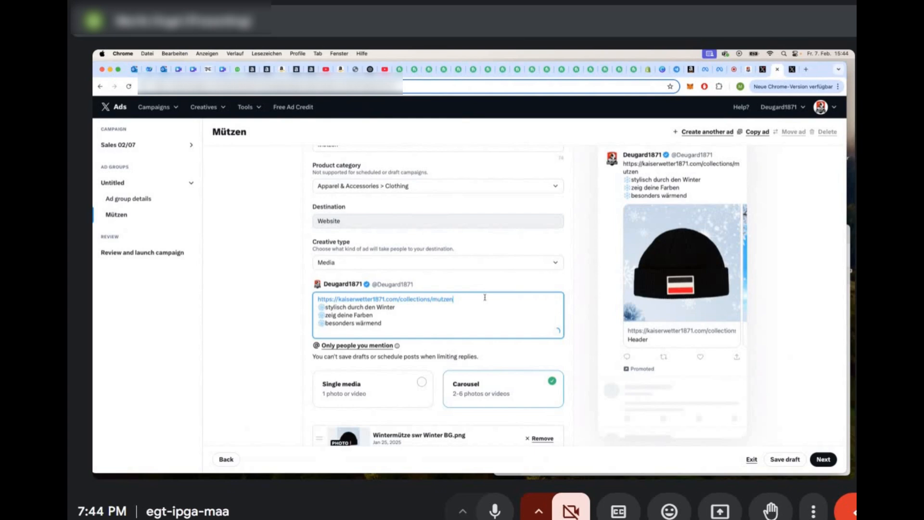
key("super+z")
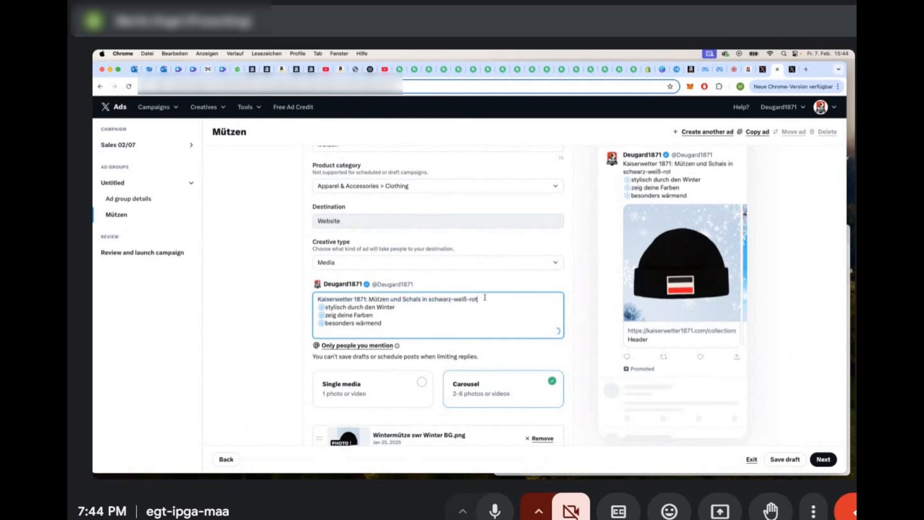
Step: Copy "Kaiserwetter 1871: Mützen und Schals in schwarz-weiß-rot" from the ad text into the Skimütze auf Dummy.png card's headline
left_click_drag(485, 297, 320, 300)
key("super+c")
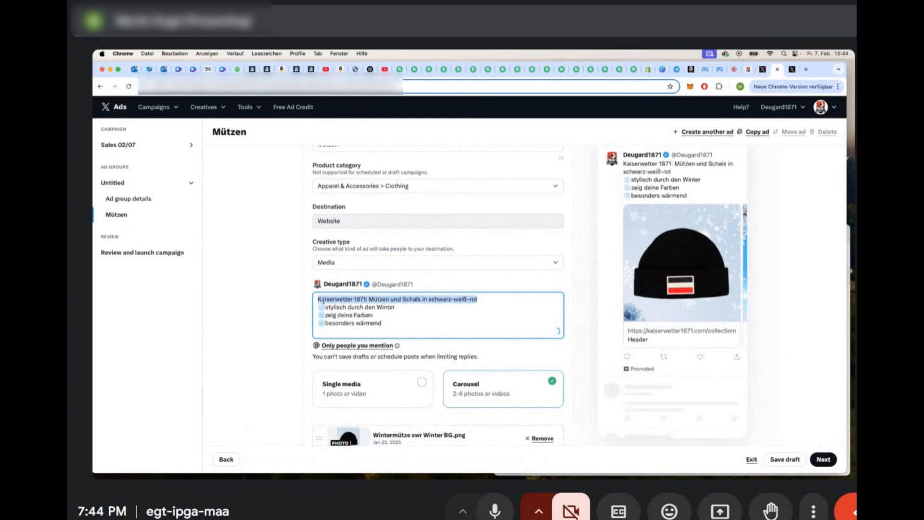
scroll(356, 304, "down", 12)
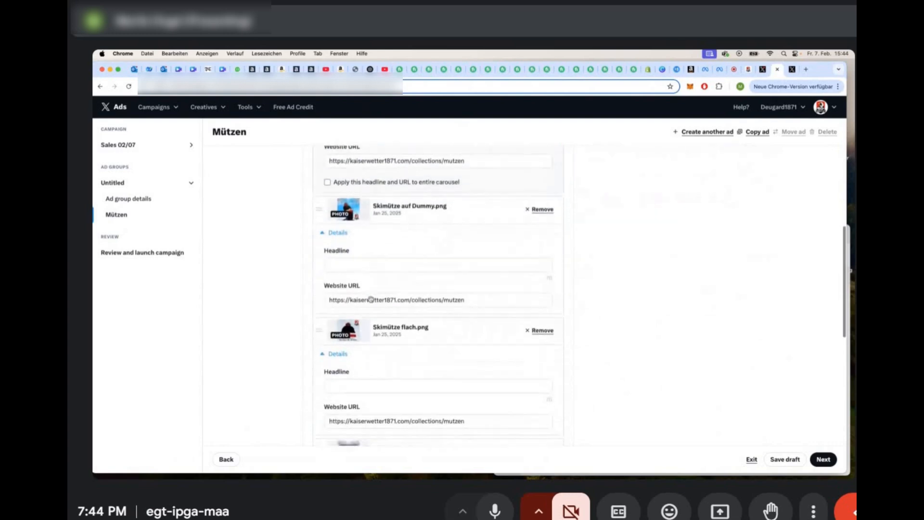
scroll(374, 300, "up", 1)
left_click(376, 279)
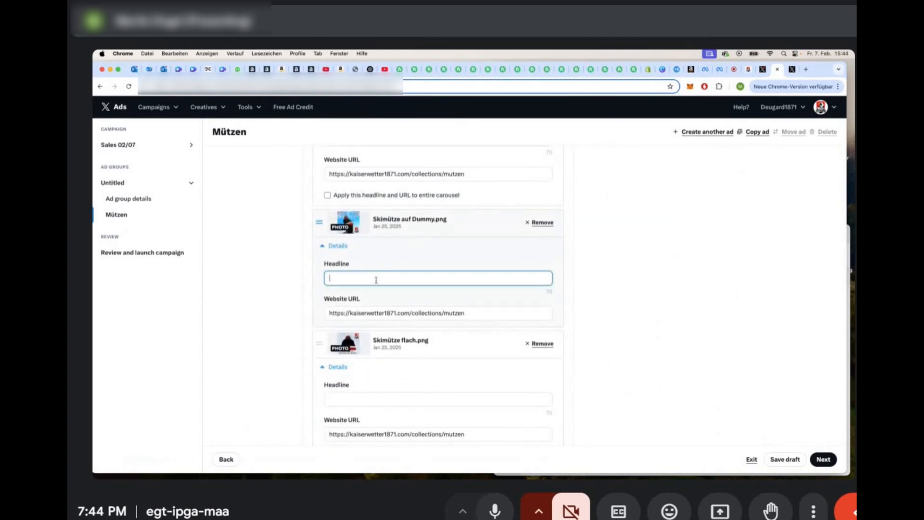
type("Ski")
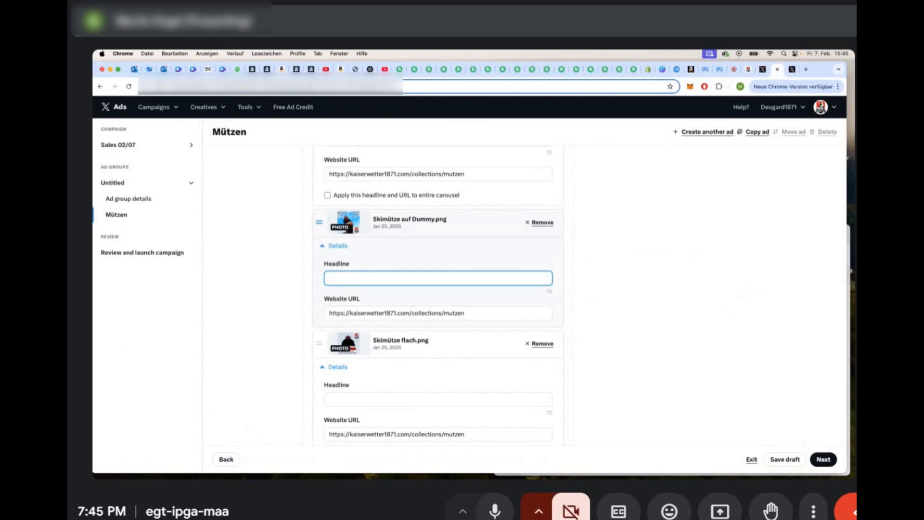
key("super+v")
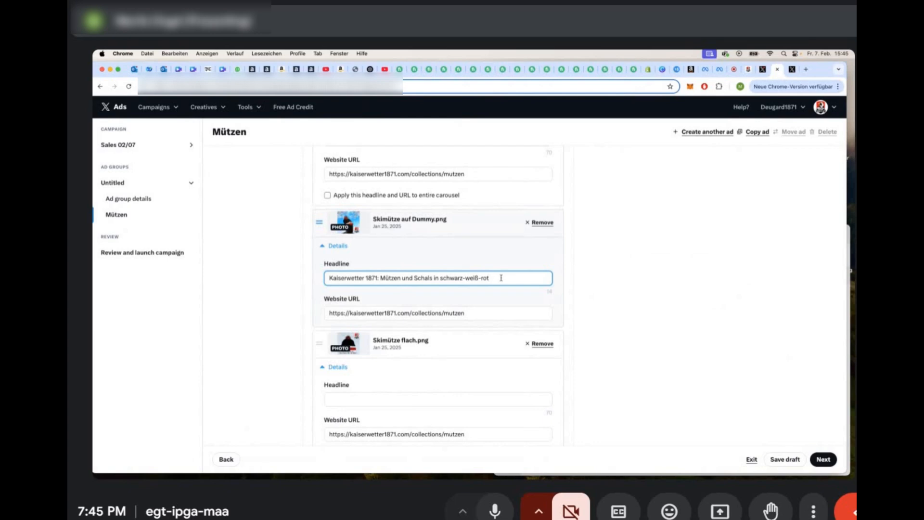
Step: Set the headline of the Skimütze flach.png and Q Deutschlandmütze mit Winter BG.png cards to "Kaiserwetter 1871: Mützen und Schals in schwarz-weiß-rot"
scroll(501, 278, "down", 3)
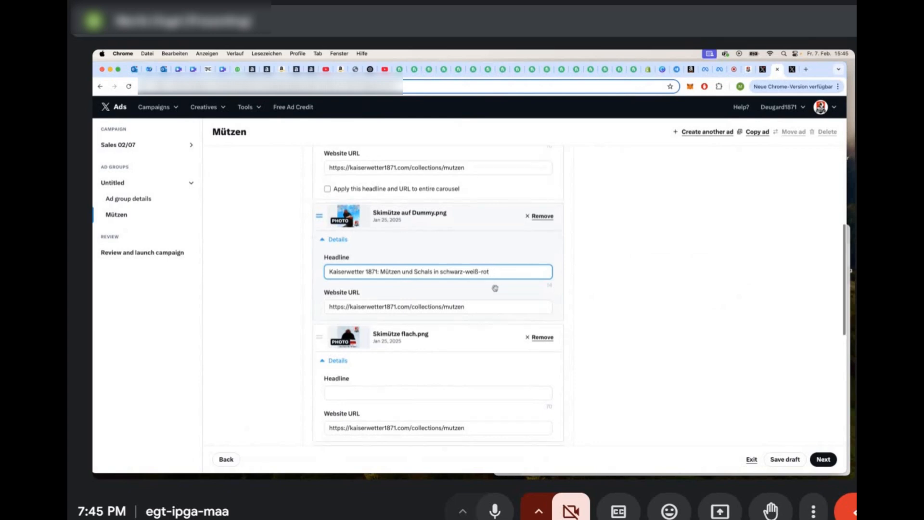
left_click(414, 304)
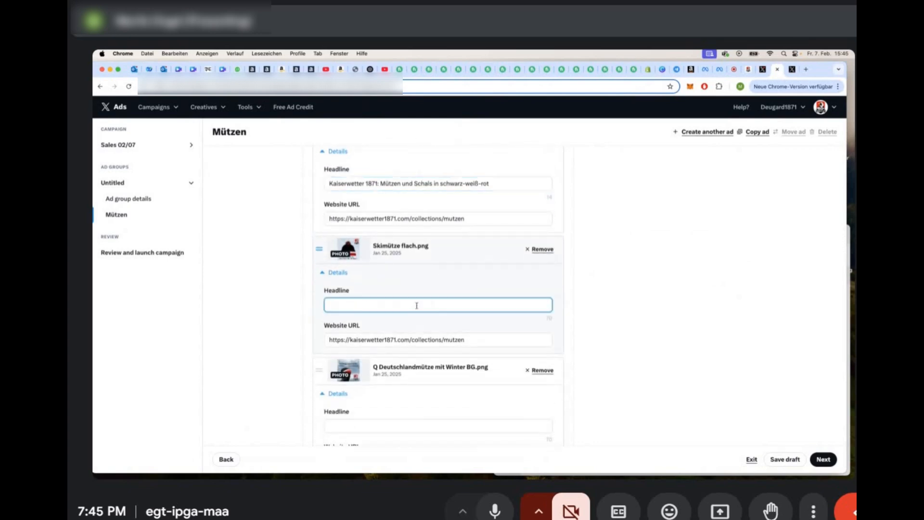
key("super+v")
scroll(407, 334, "down", 3)
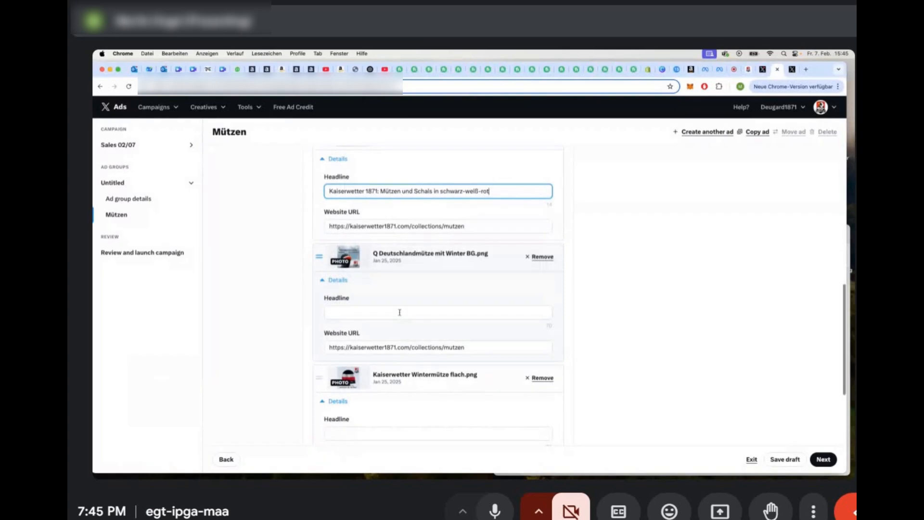
left_click(401, 313)
key("super+v")
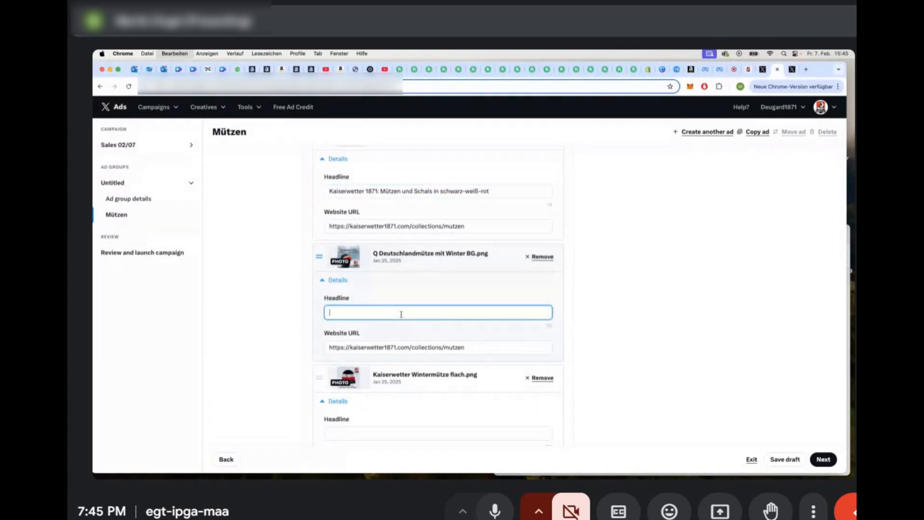
Step: Set the headline of the Kaiserwetter Wintermütze flach.png and Winterschal mit weißem T-Shirt.png cards to "Kaiserwetter 1871: Mützen und Schals in schwarz-weiß-rot"
scroll(462, 301, "down", 1)
scroll(447, 300, "down", 1)
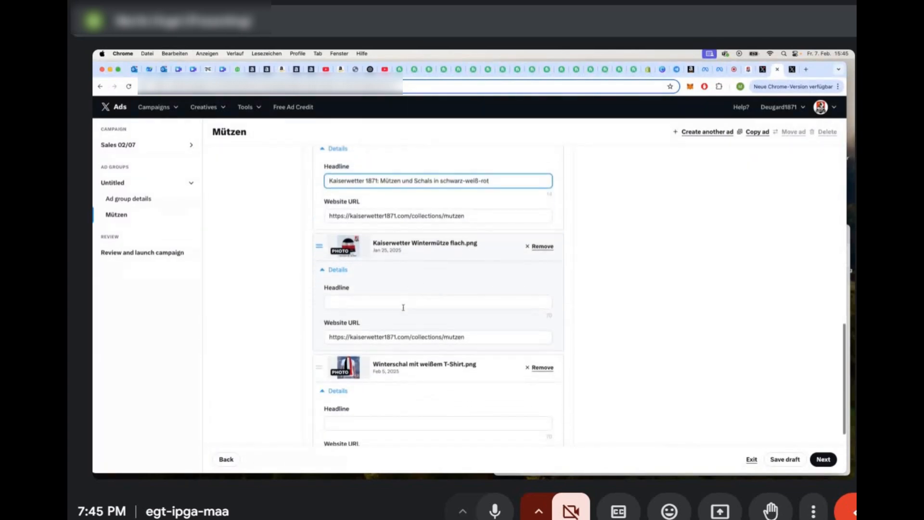
left_click(410, 301)
key("super+v")
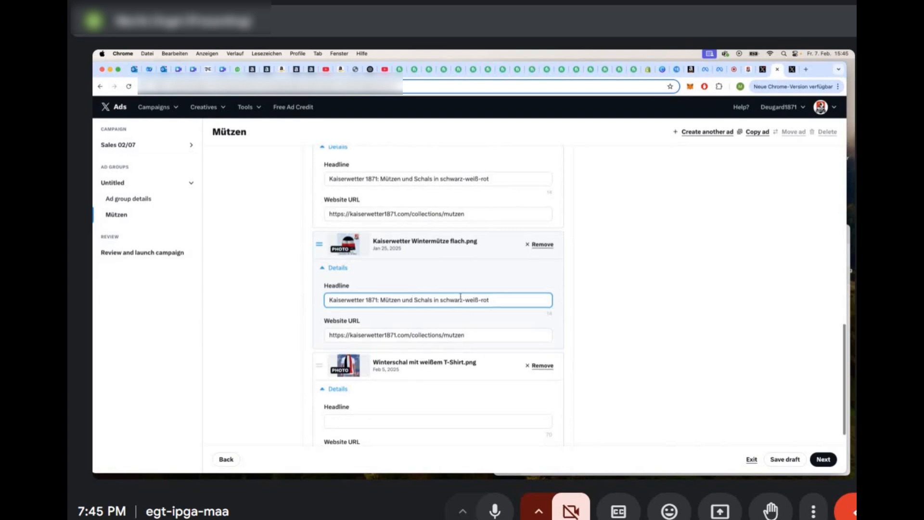
scroll(409, 298, "down", 5)
left_click(402, 295)
key("super+v")
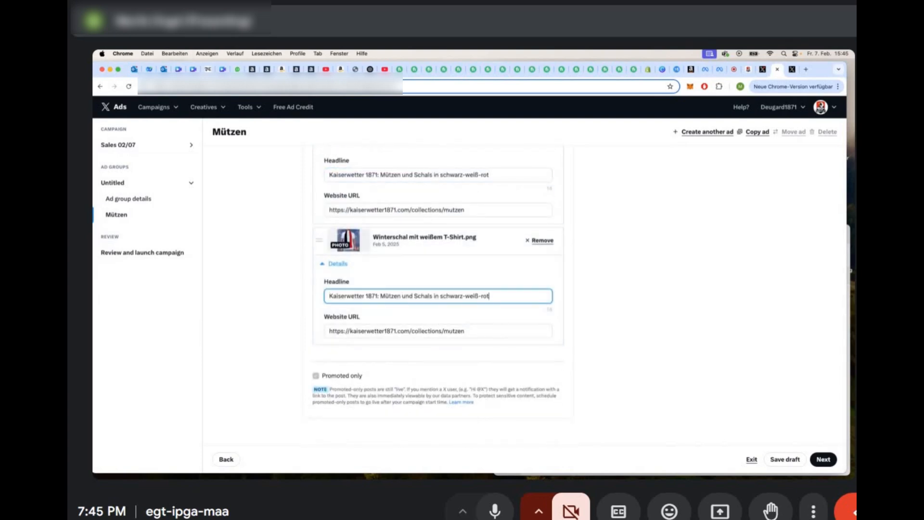
Step: Proceed to the campaign review, check the summary and try to launch the campaign
left_click(823, 459)
scroll(722, 263, "down", 4)
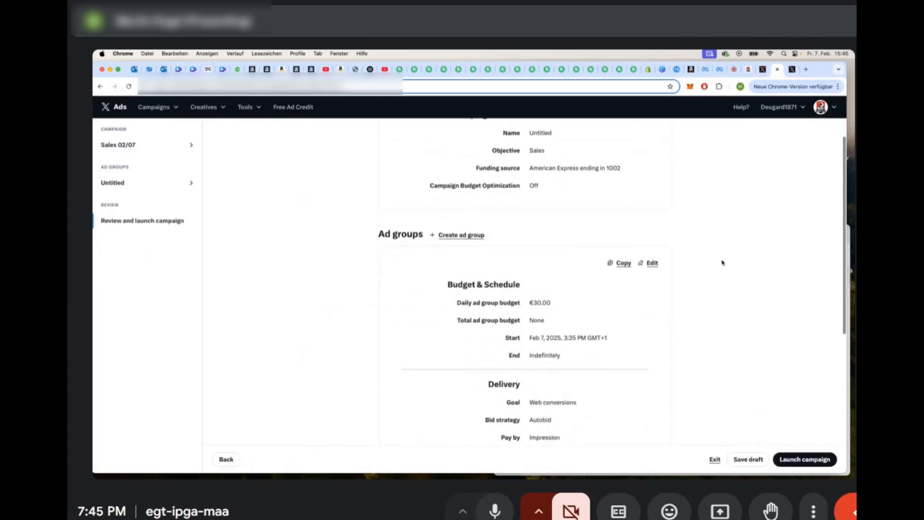
scroll(722, 268, "down", 10)
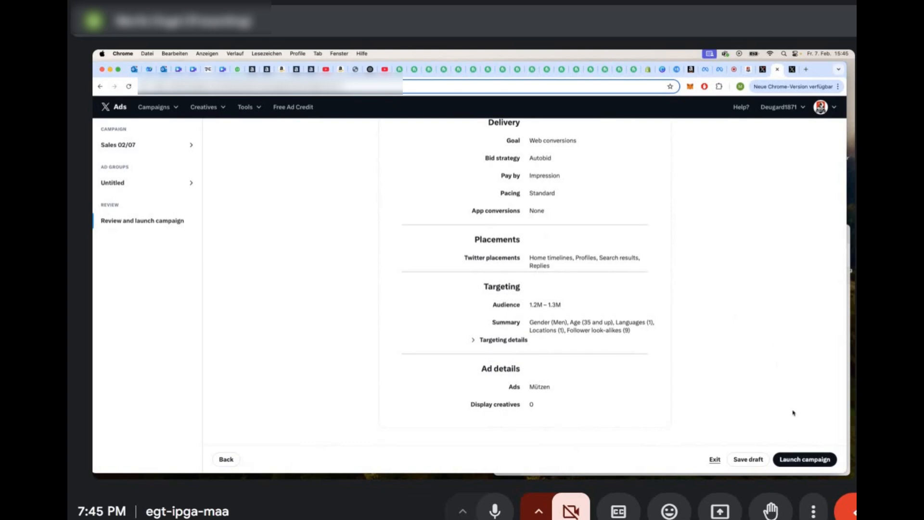
left_click(802, 459)
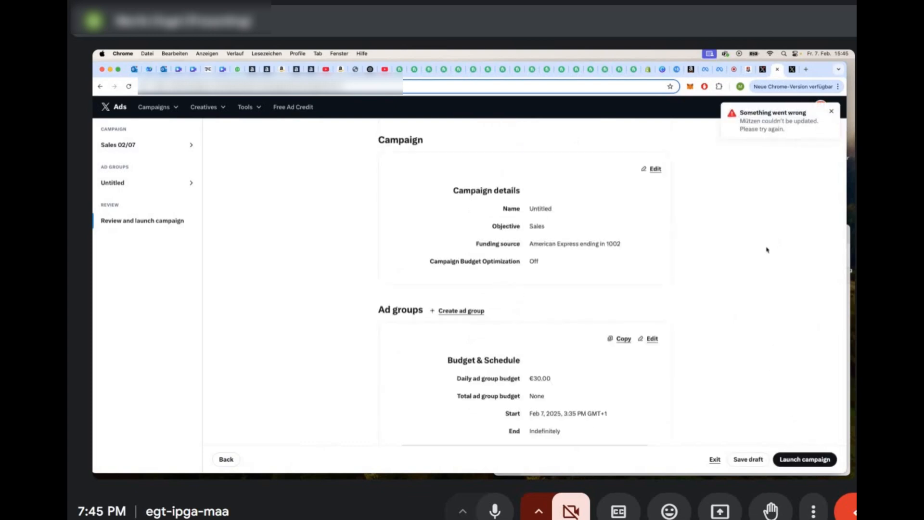
Step: Look through the campaign review summary and open the Mützen ad in the Untitled ad group for correction
scroll(729, 205, "down", 5)
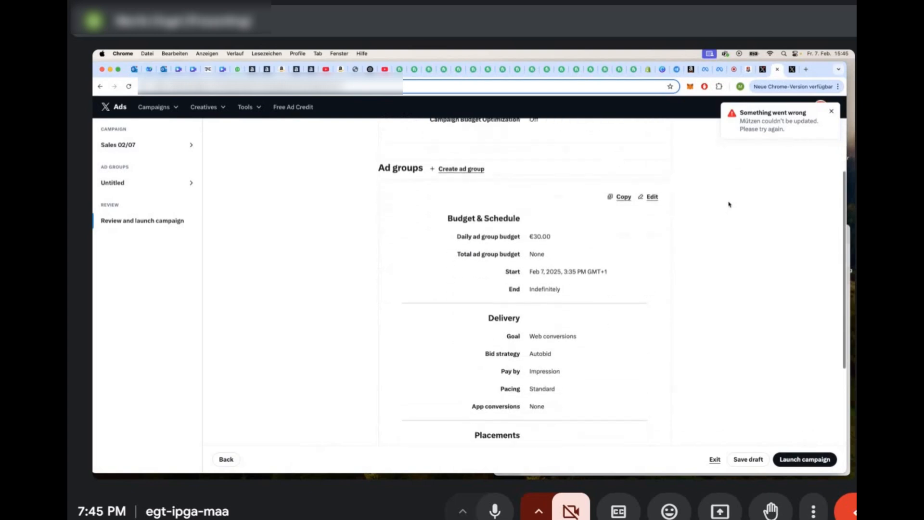
scroll(728, 214, "down", 5)
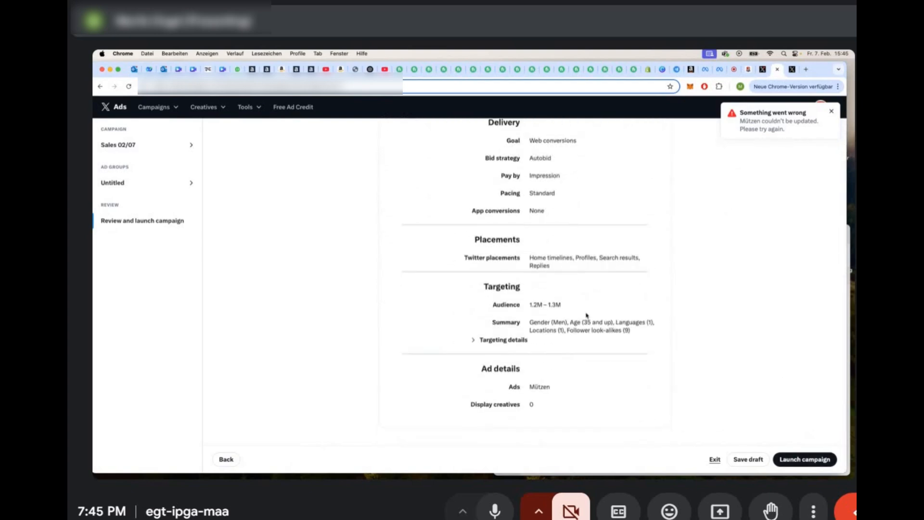
scroll(586, 315, "up", 8)
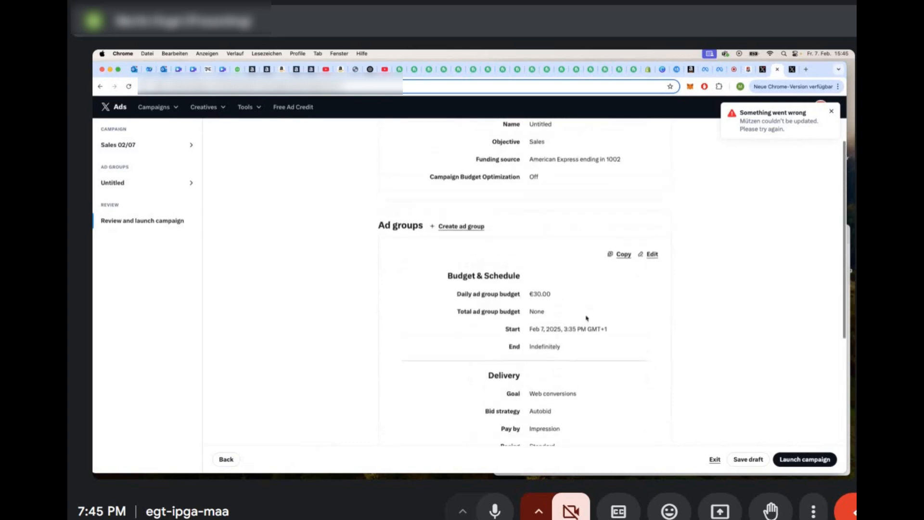
scroll(587, 317, "up", 3)
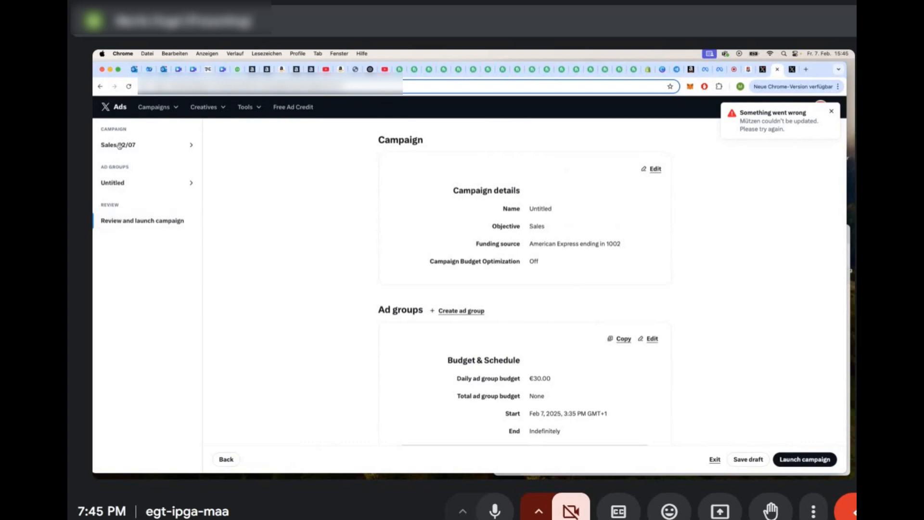
left_click(118, 185)
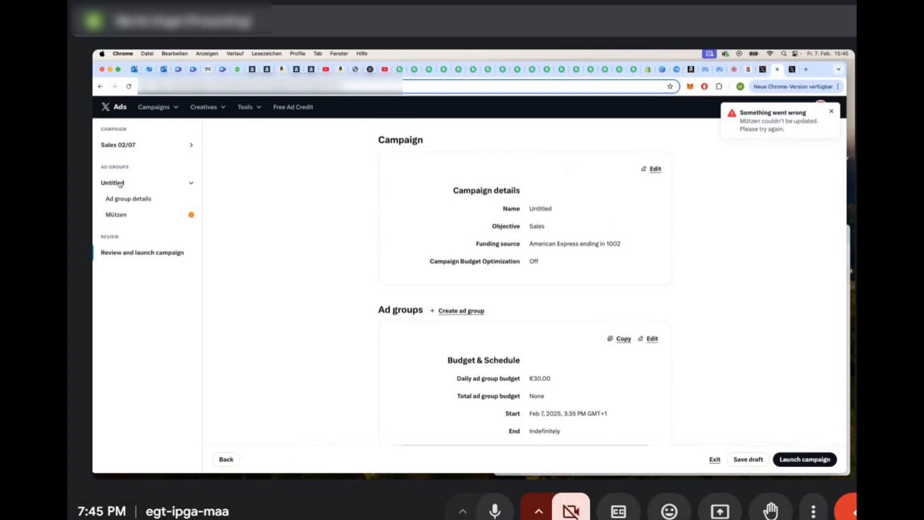
left_click(118, 214)
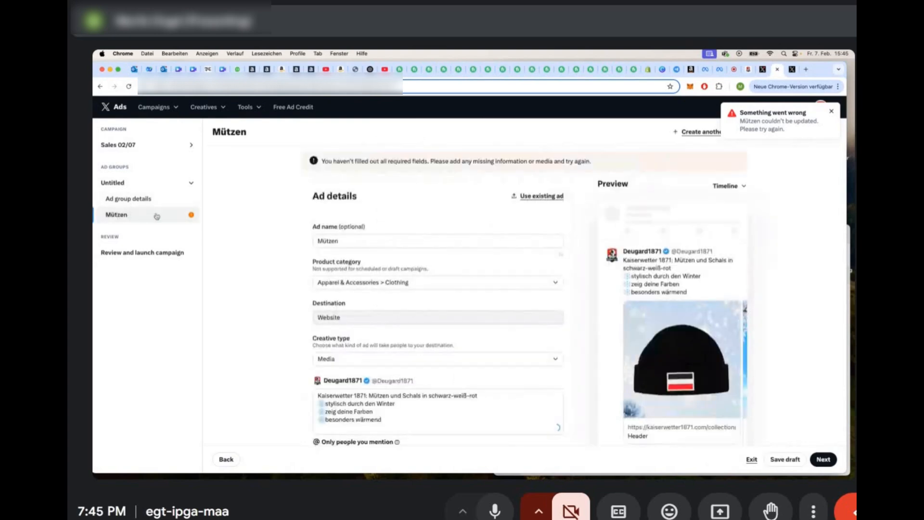
Step: Set the headline of the Wintermütze swr Winter BG.png card to "Kaiserwetter 1871: Mützen und Schals in schwarz-weiß-rot"
scroll(462, 277, "down", 10)
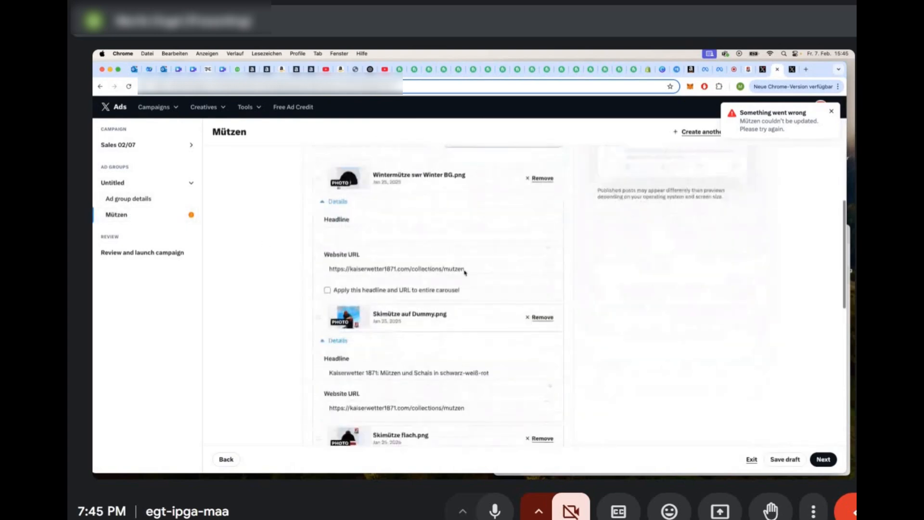
scroll(465, 272, "up", 3)
scroll(464, 271, "down", 4)
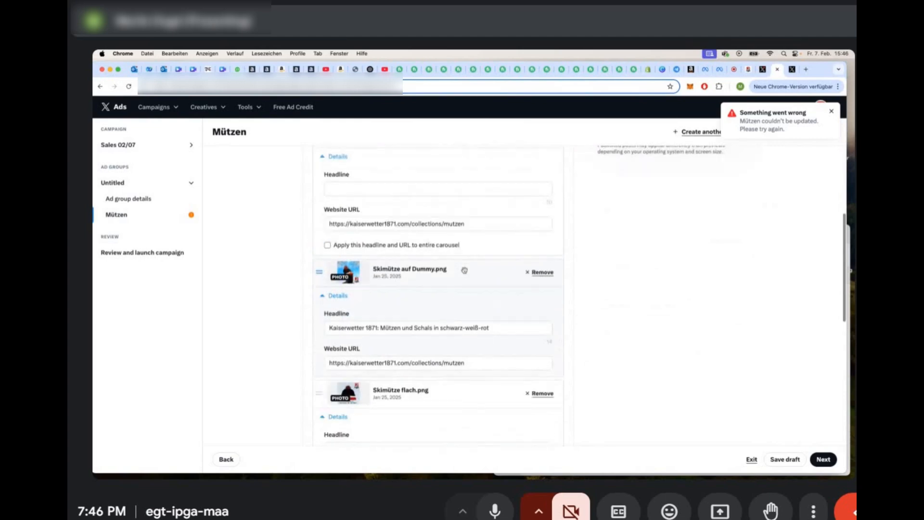
scroll(464, 270, "up", 1)
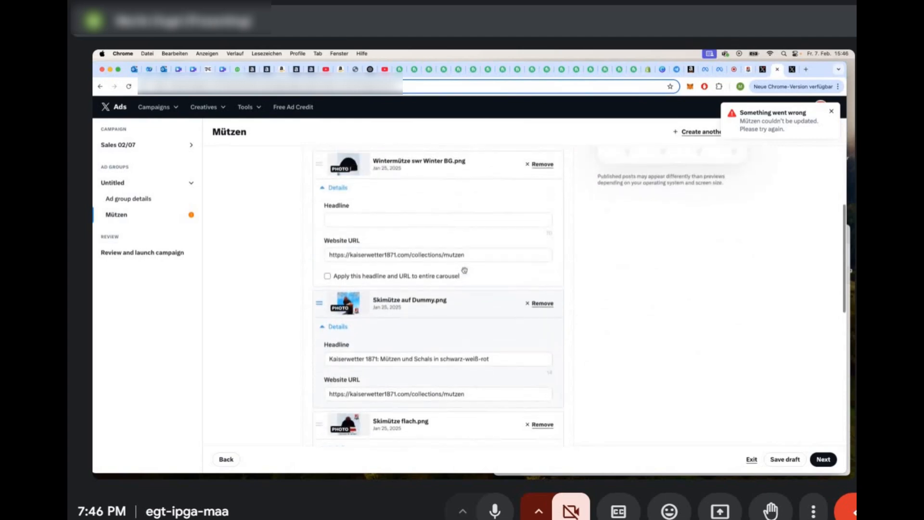
left_click(362, 222)
type("Kaiserwetter 1871: Mützen und Schals in schwarz-weiß-rot")
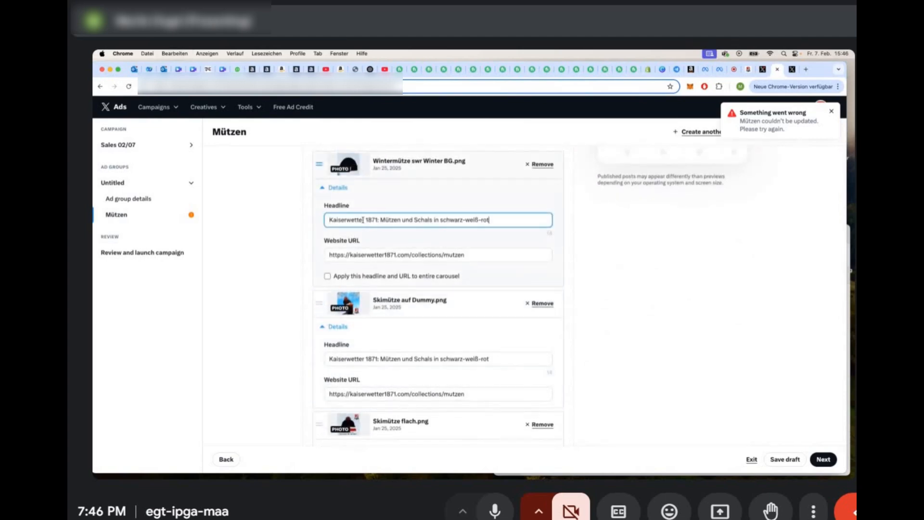
Step: Check the headlines and URLs of the remaining carousel cards, return to the campaign review and launch the campaign
scroll(429, 241, "down", 7)
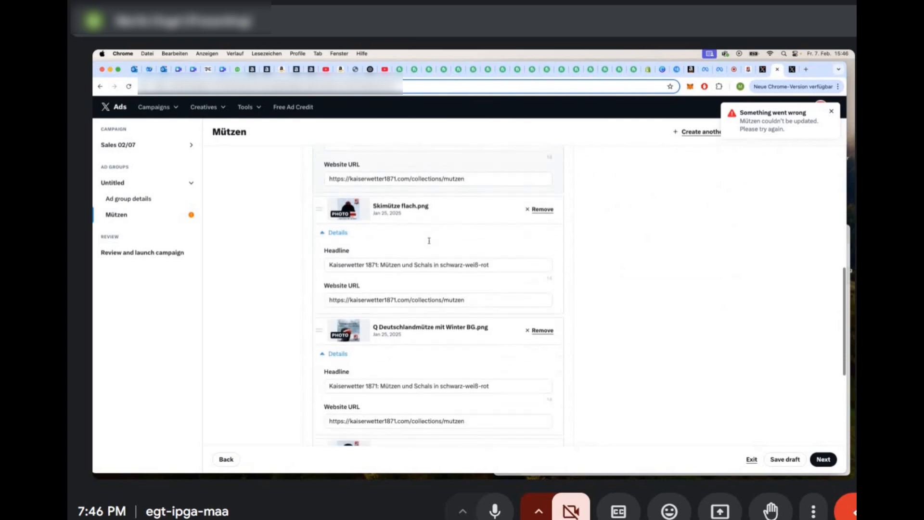
scroll(429, 241, "down", 5)
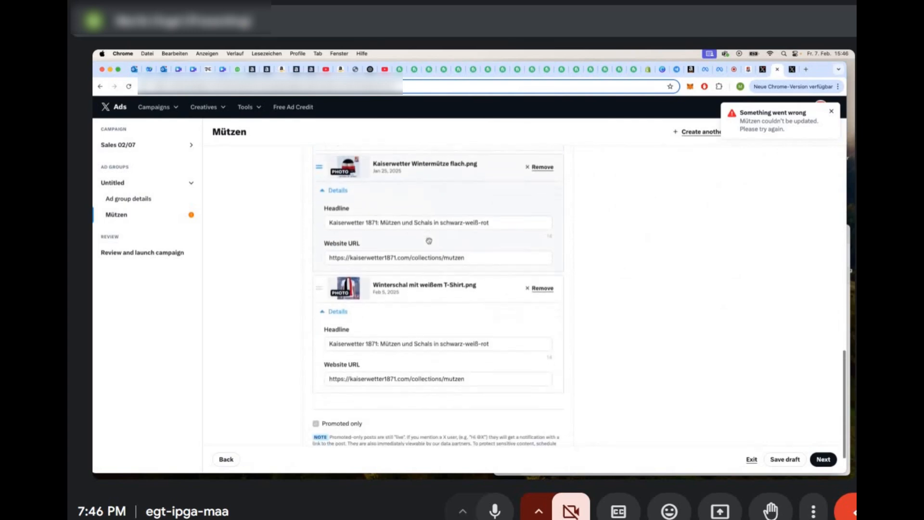
scroll(429, 240, "down", 1)
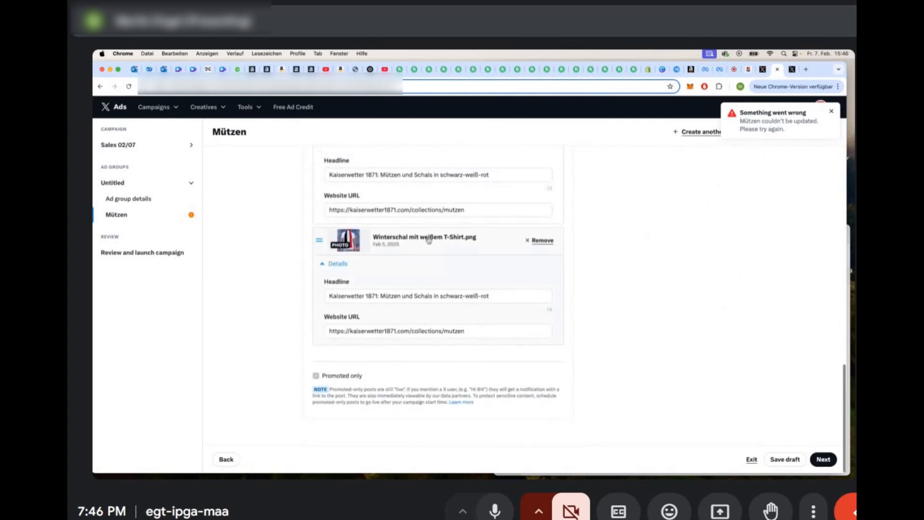
scroll(429, 240, "up", 2)
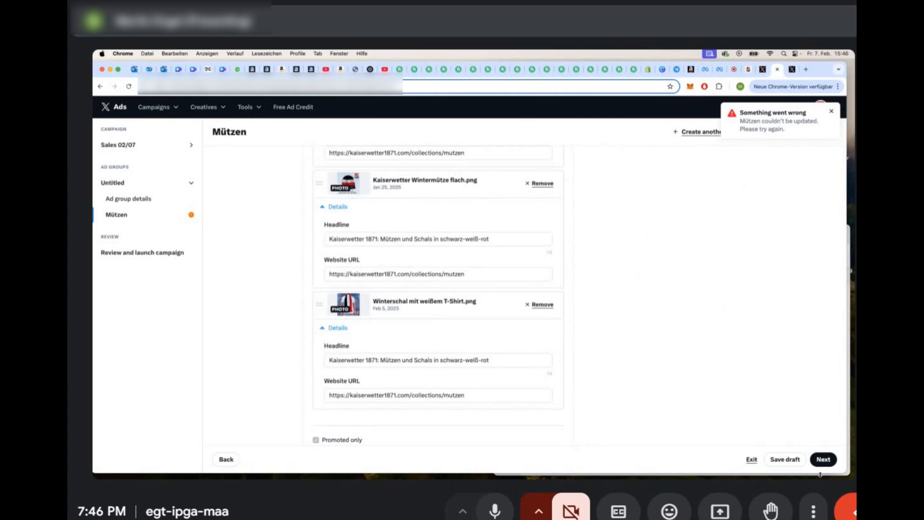
left_click(823, 459)
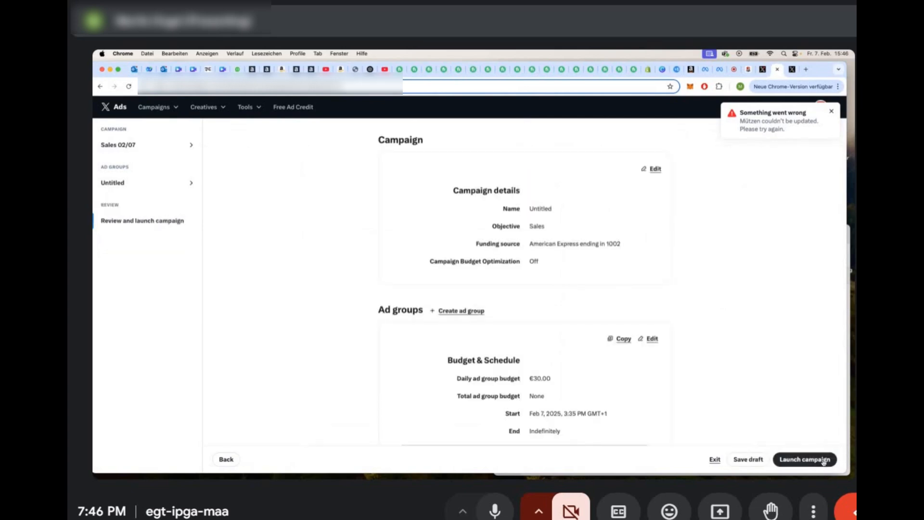
left_click(823, 460)
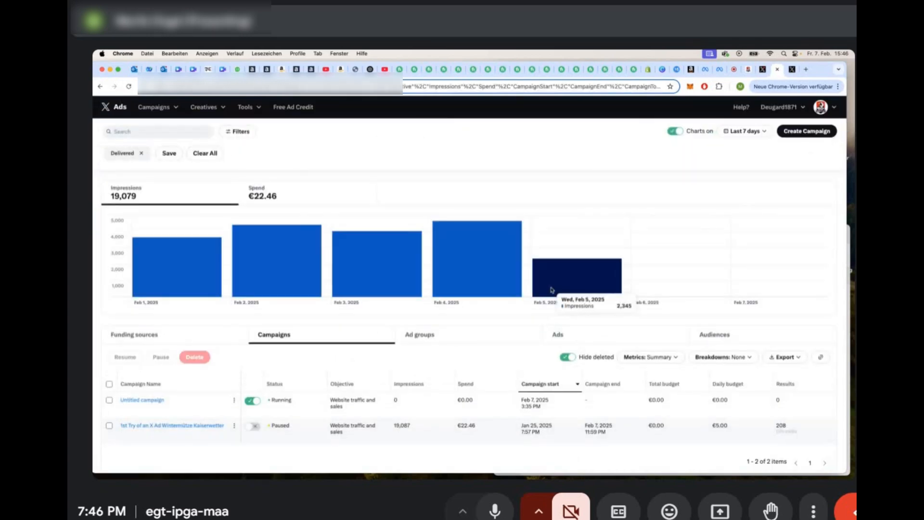
Step: Examine the launched campaign's status in the reporting dashboard at campaign, ad and ad group level
scroll(533, 308, "down", 1)
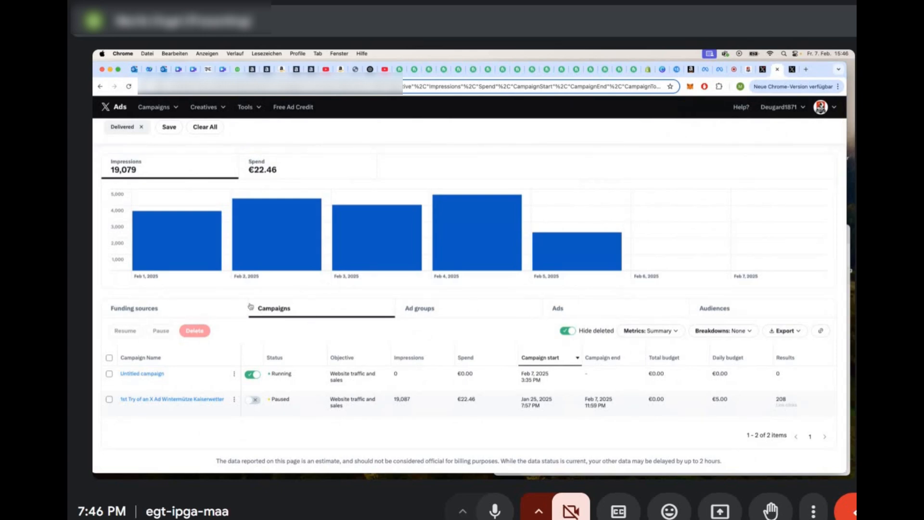
left_click(559, 309)
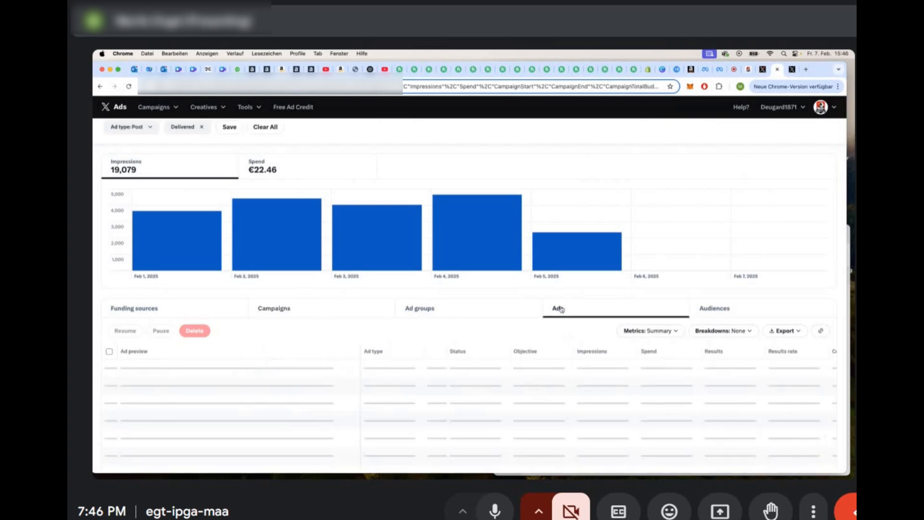
scroll(547, 322, "down", 1)
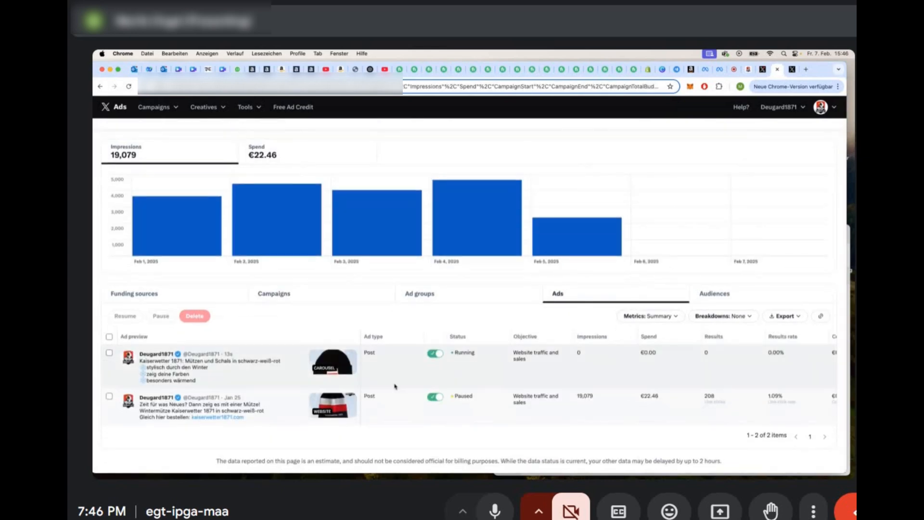
left_click(428, 293)
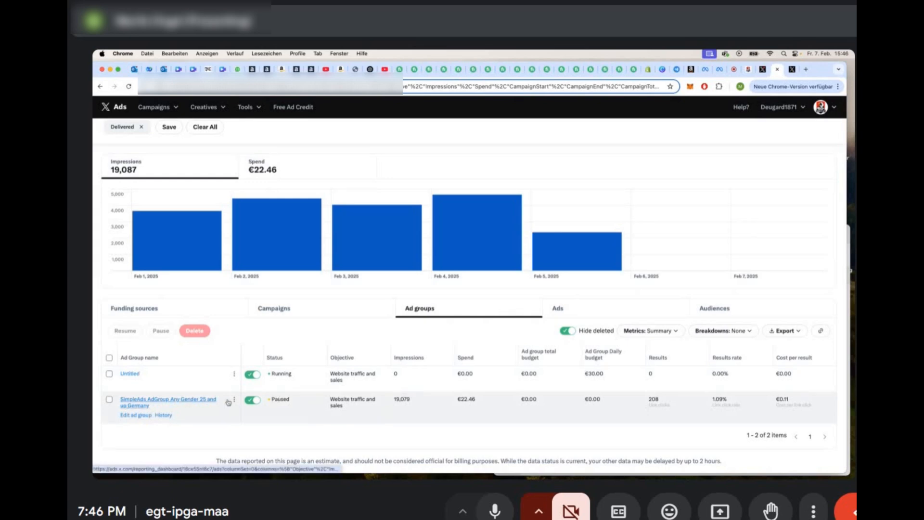
mouse_move(430, 377)
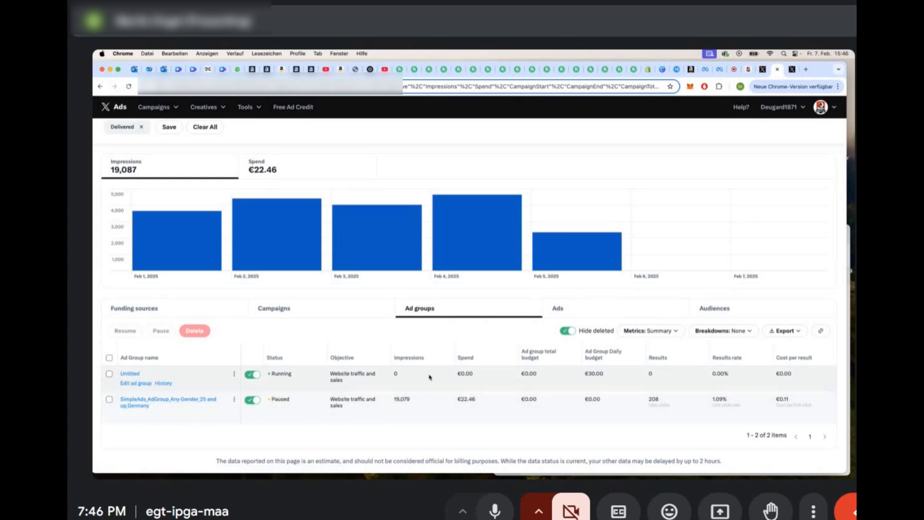